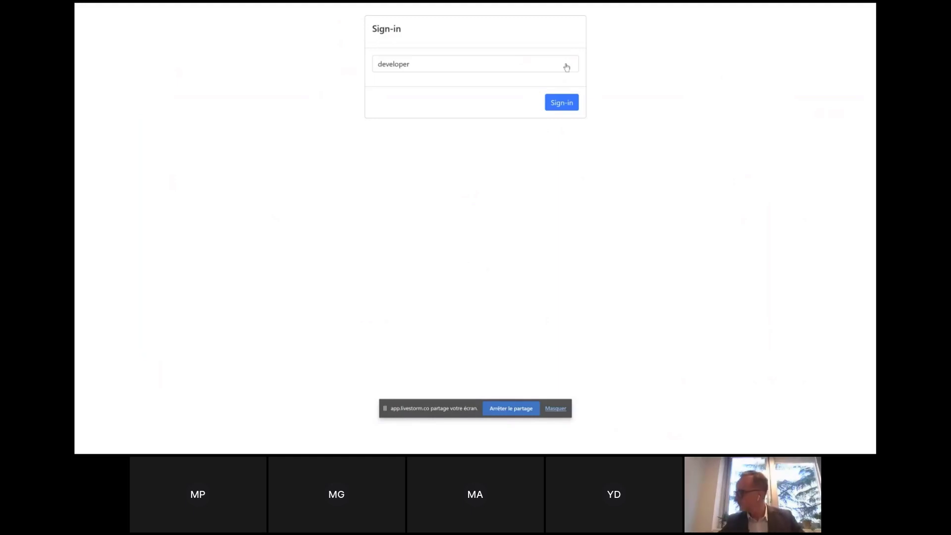
Sign in as the site 001 investigator and start registering a new patient from the patient list.
left_click(566, 66)
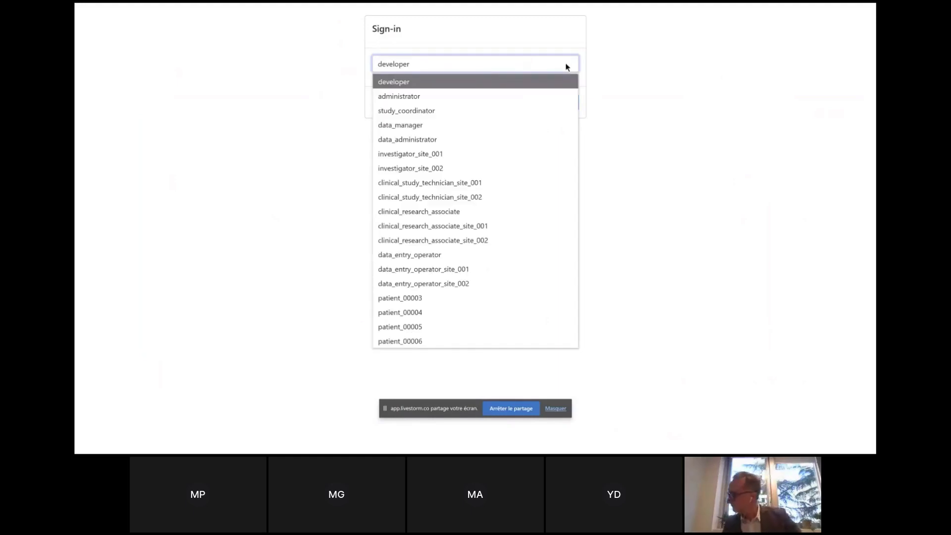
left_click(507, 154)
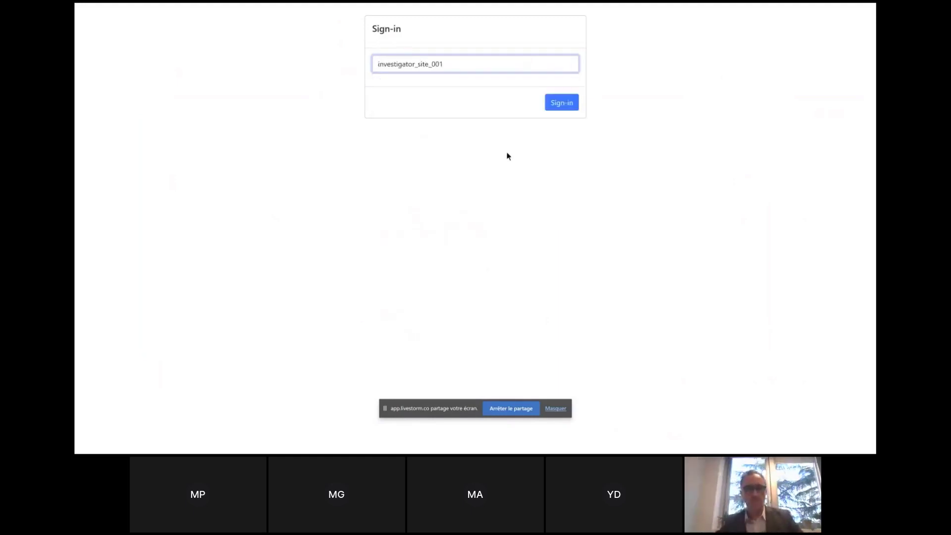
left_click(562, 109)
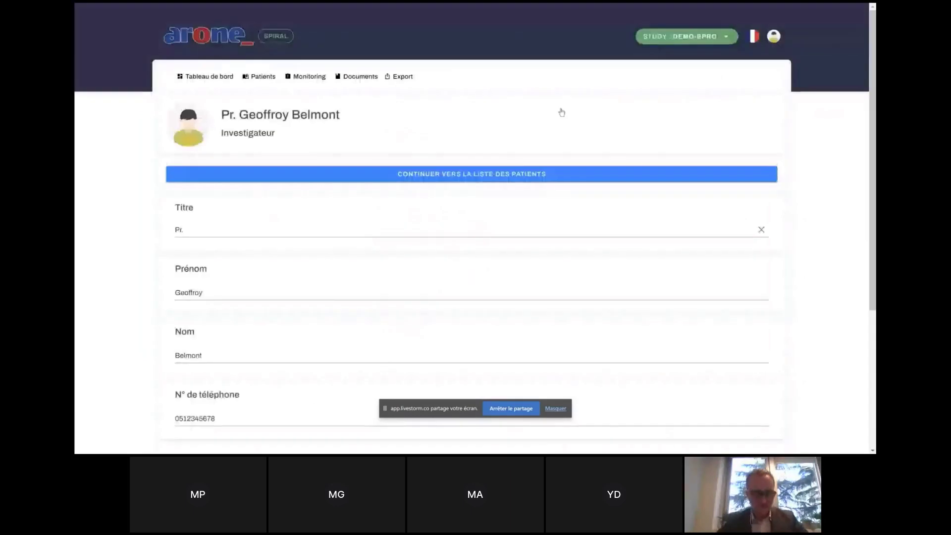
left_click(482, 178)
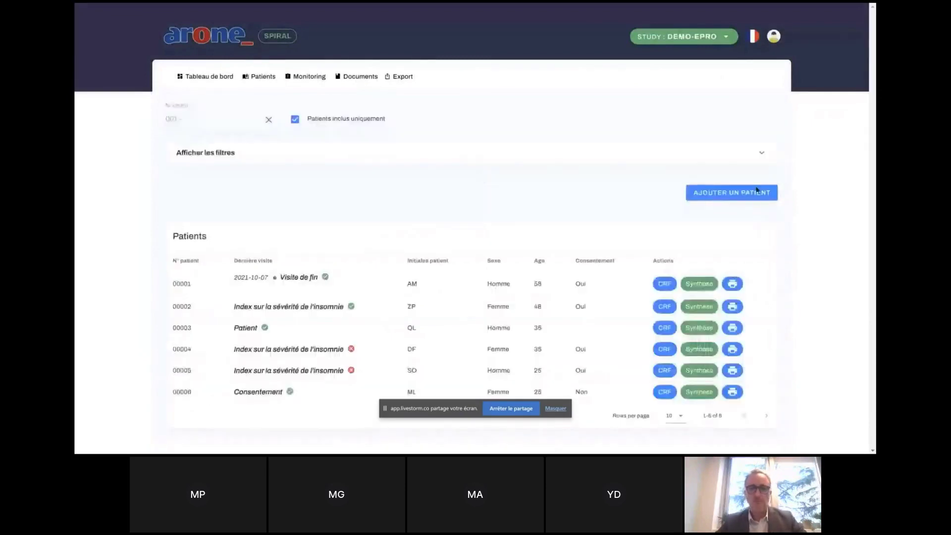
left_click(755, 197)
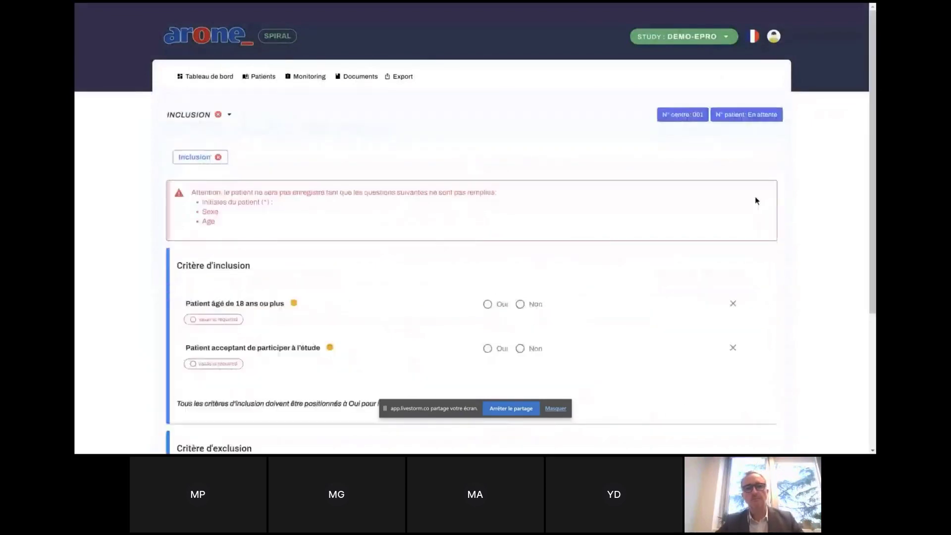
Answer Oui to both inclusion criteria and Non to both exclusion criteria.
left_click(487, 304)
left_click(488, 335)
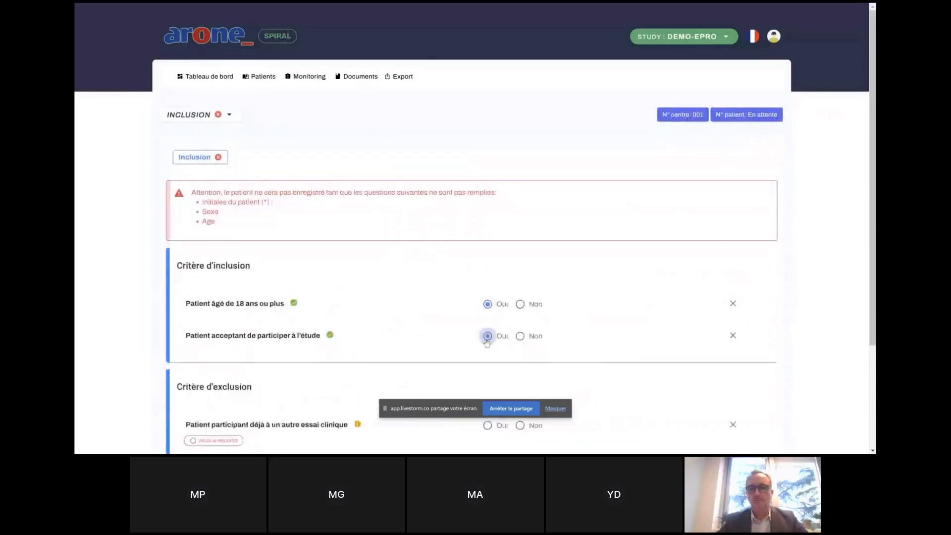
scroll(488, 342, "down", 3)
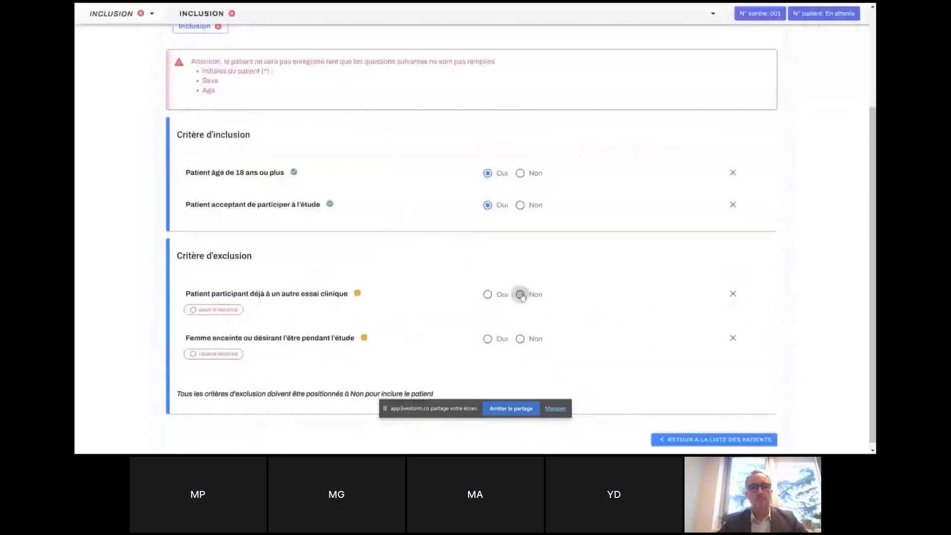
left_click(520, 296)
left_click(521, 331)
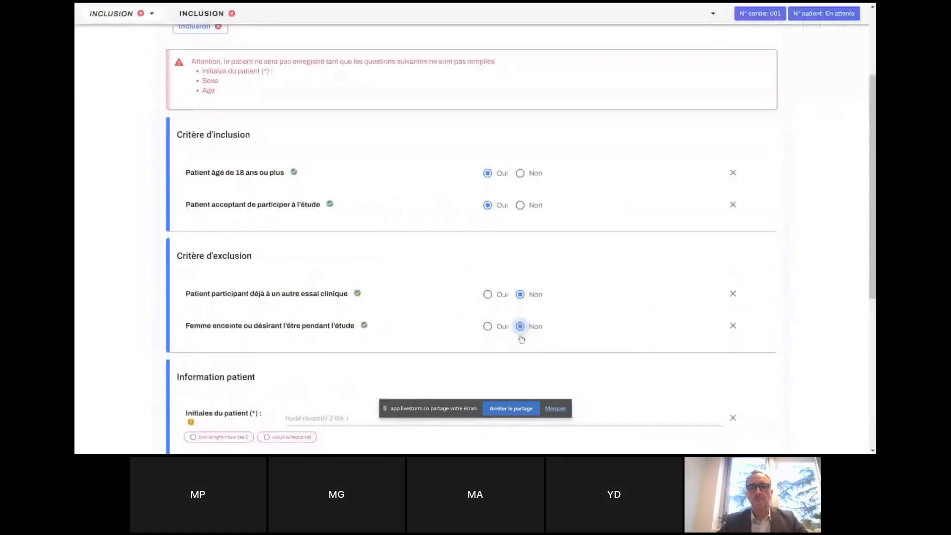
Enter the patient's initials, sex Homme, age 60, height 175 cm and weight 70 kg.
scroll(521, 339, "down", 3)
left_click(434, 268)
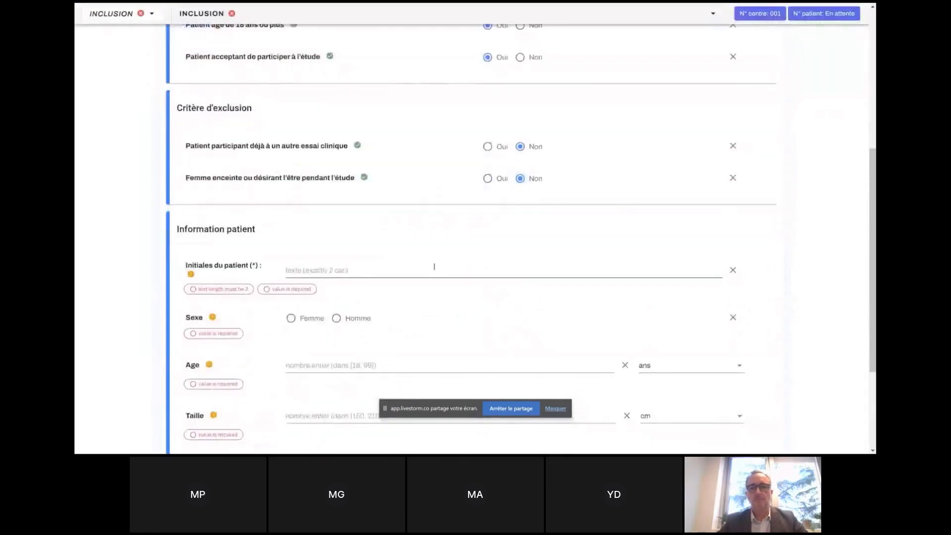
type("AB")
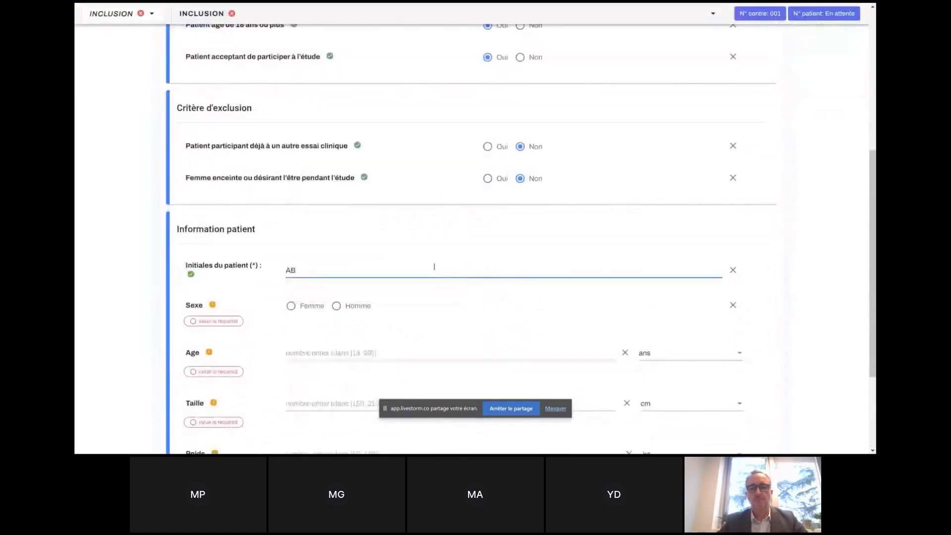
left_click(336, 306)
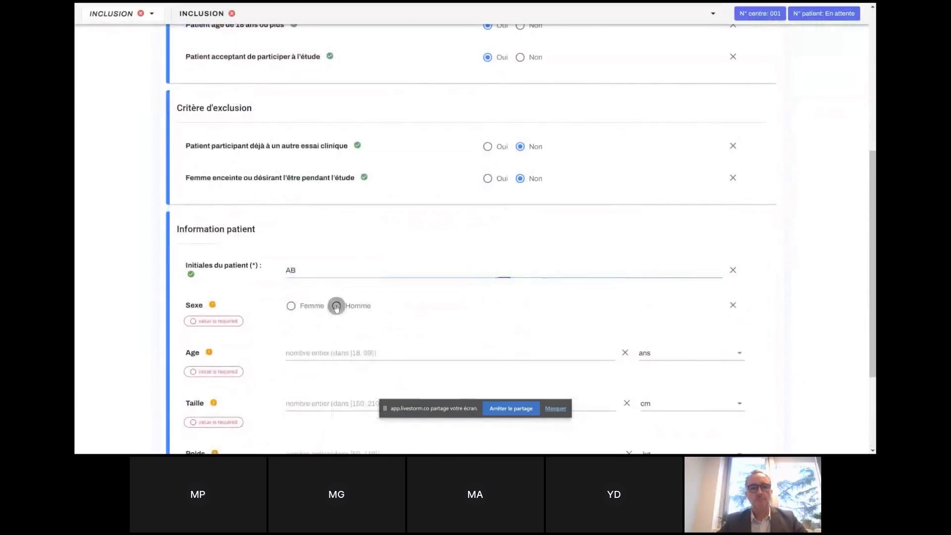
left_click(339, 339)
type("60")
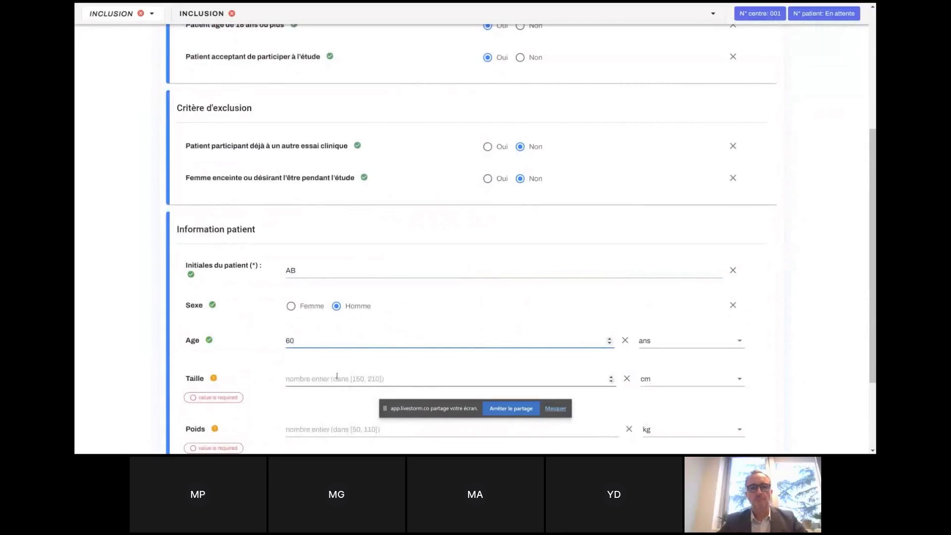
type("175")
key("BackSpace")
key("BackSpace")
key("BackSpace")
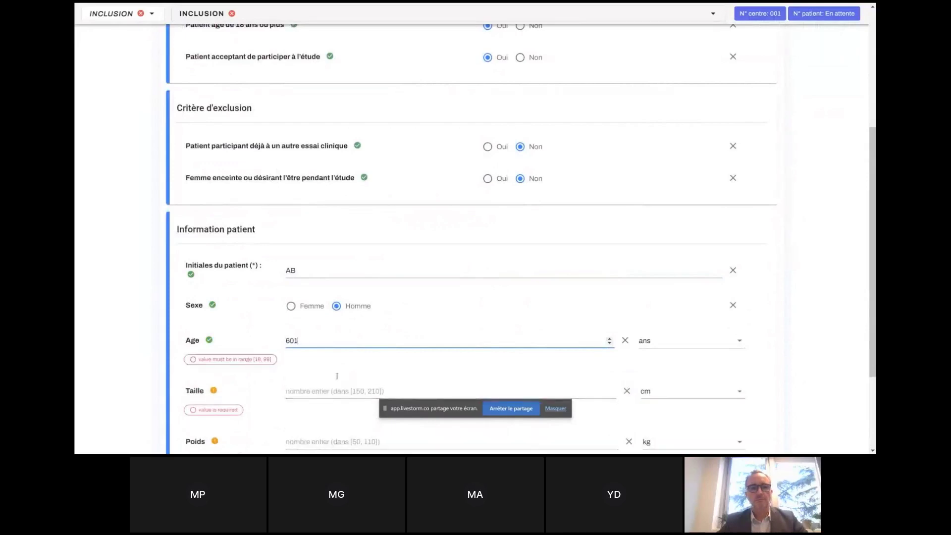
left_click(339, 384)
type("175")
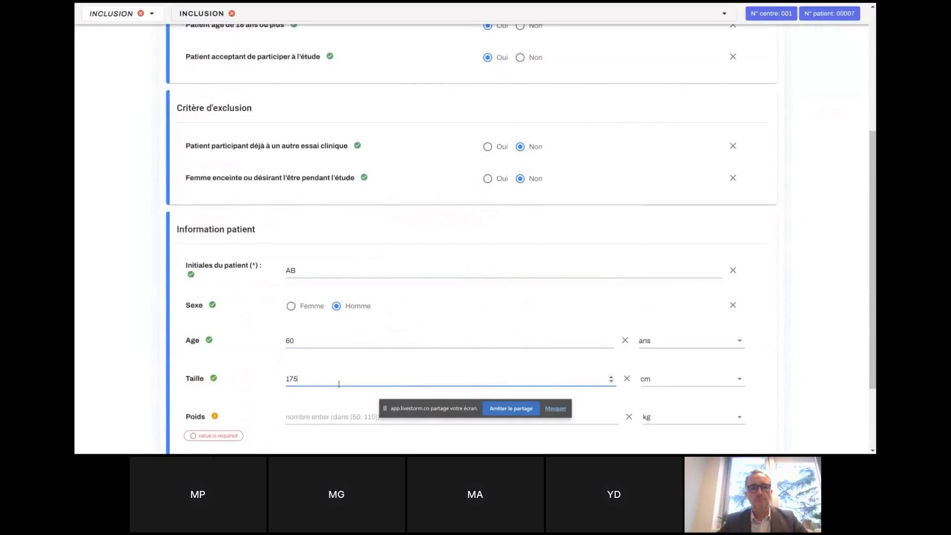
scroll(338, 384, "down", 2)
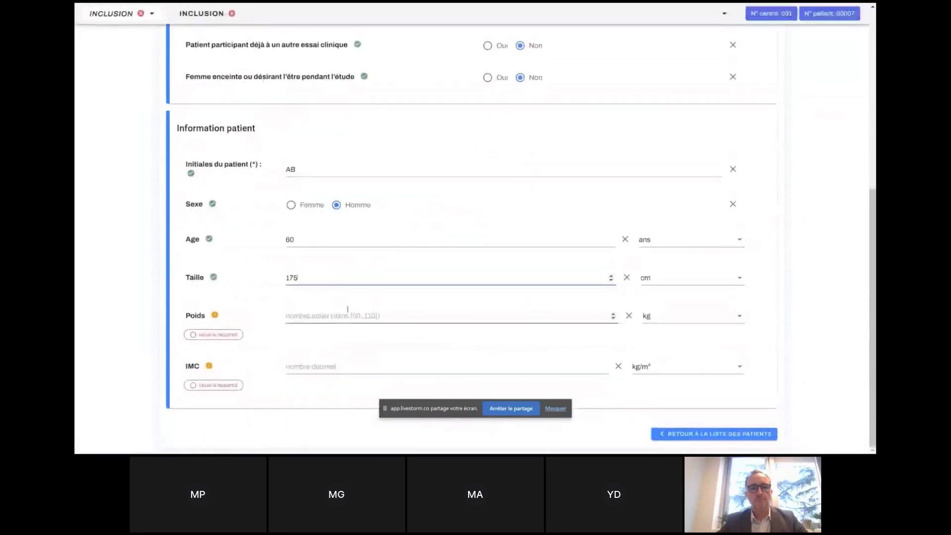
left_click(347, 315)
type("70")
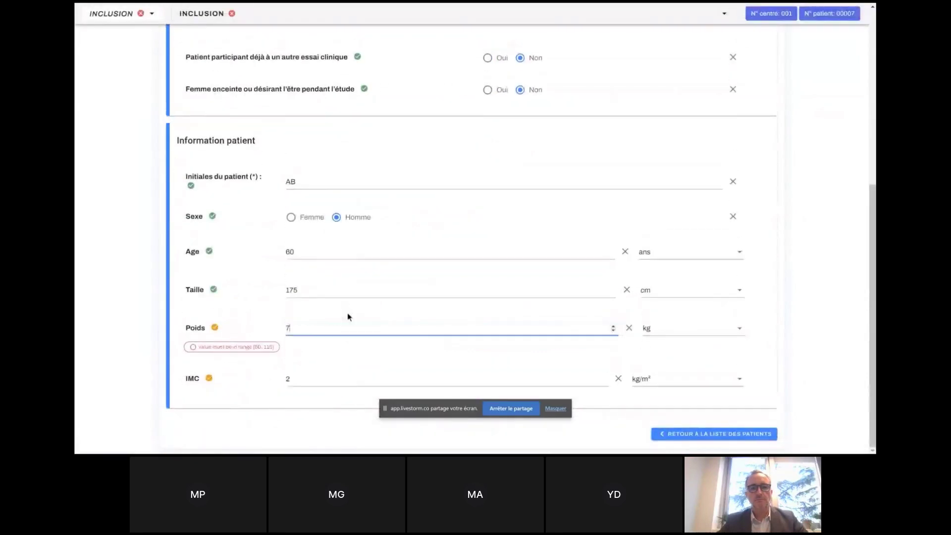
left_click(311, 418)
scroll(311, 417, "down", 3)
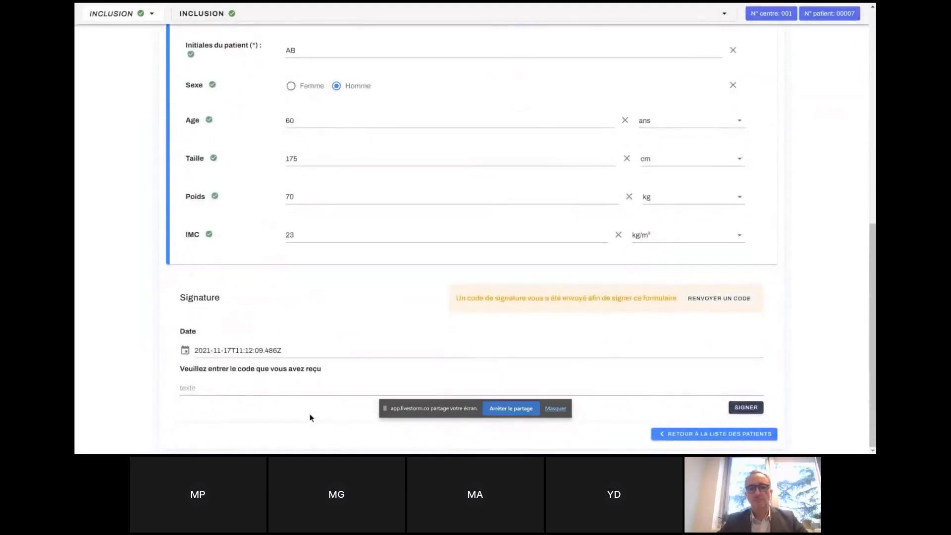
Sign the Inclusion form by pasting the signing code copied from the chat message.
left_click(561, 411)
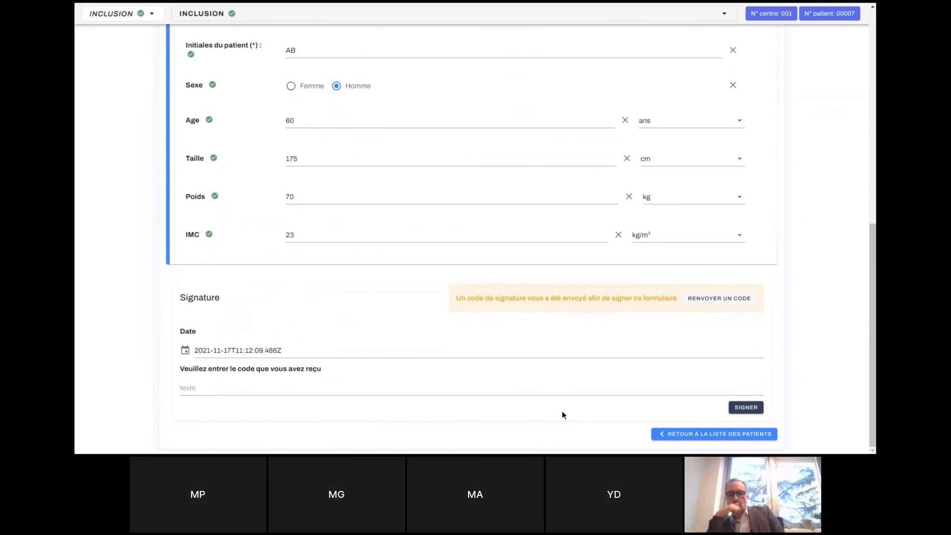
key("alt+Tab")
key("alt+Tab")
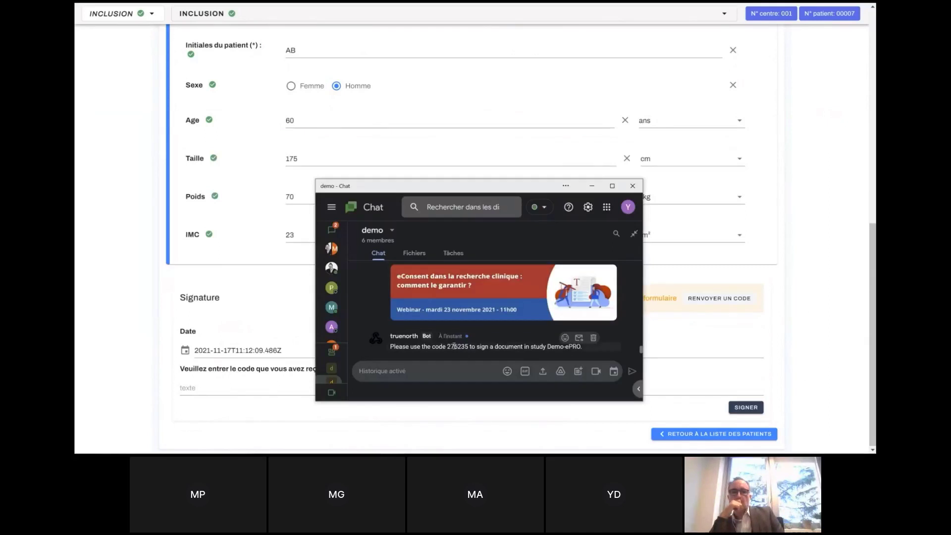
double_click(458, 347)
key("ctrl+c")
left_click(243, 385)
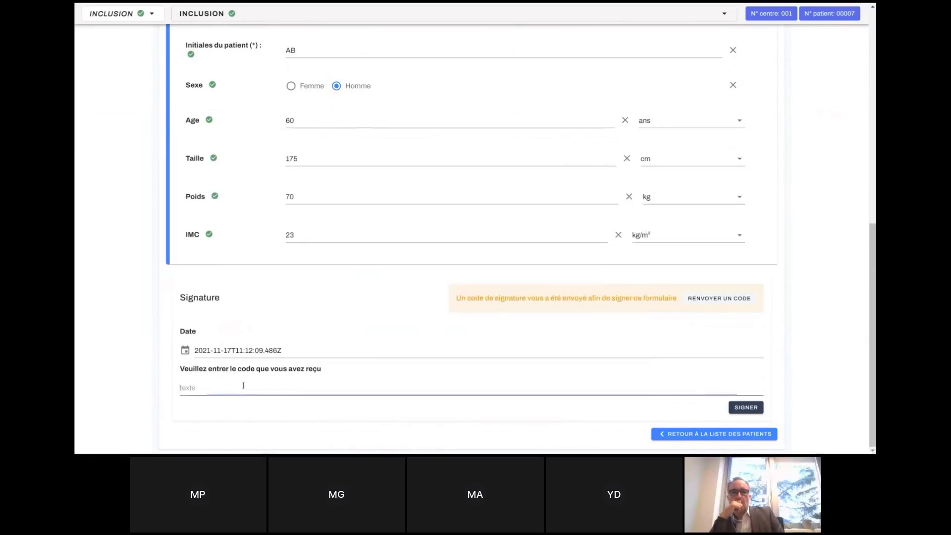
key("ctrl+v")
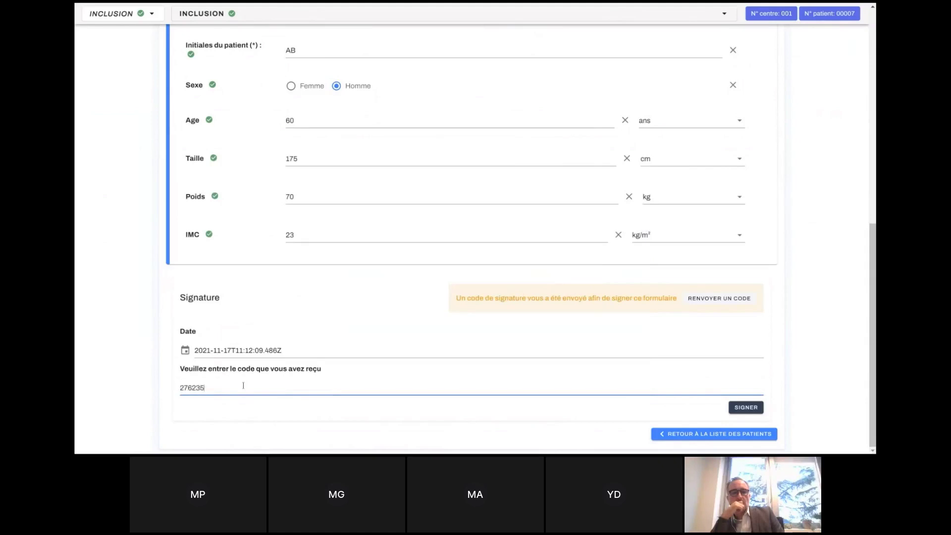
left_click(741, 409)
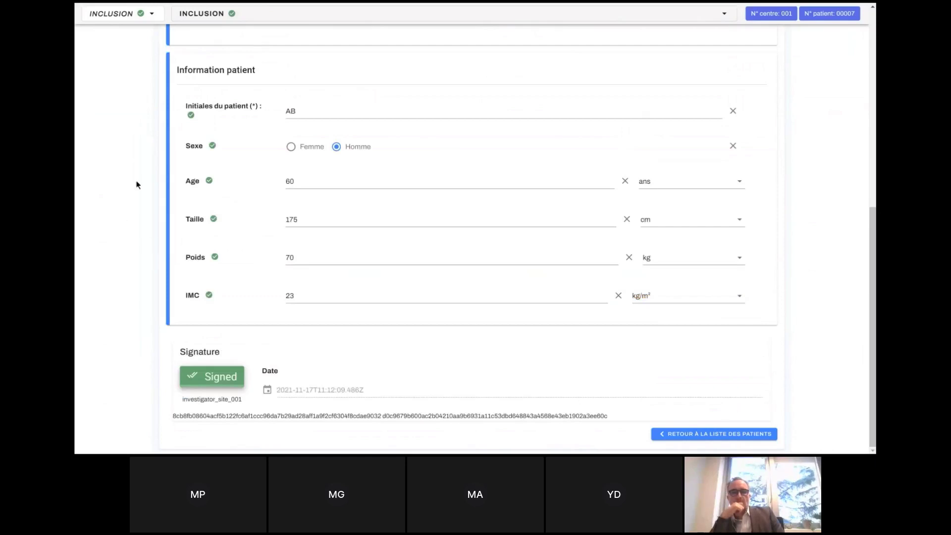
Create a new Patient visit for this patient.
left_click(145, 16)
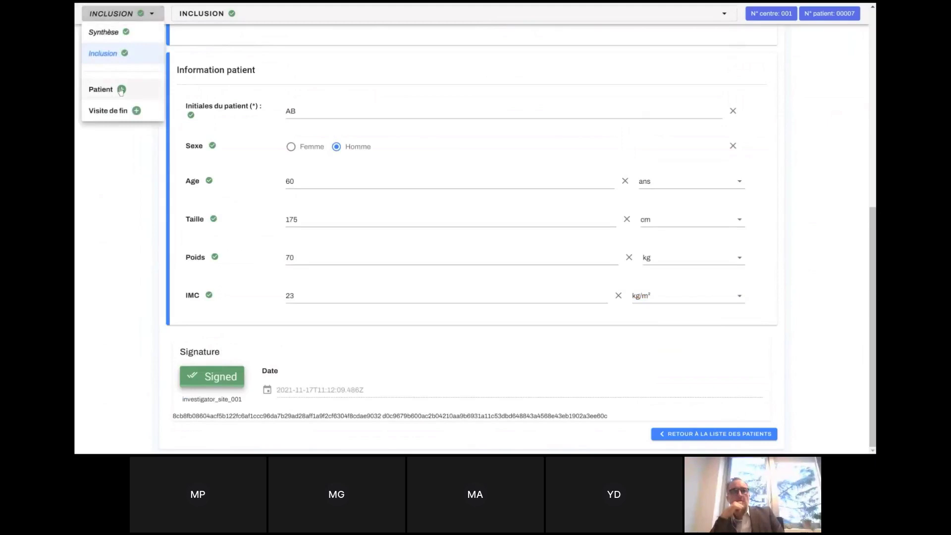
left_click(121, 90)
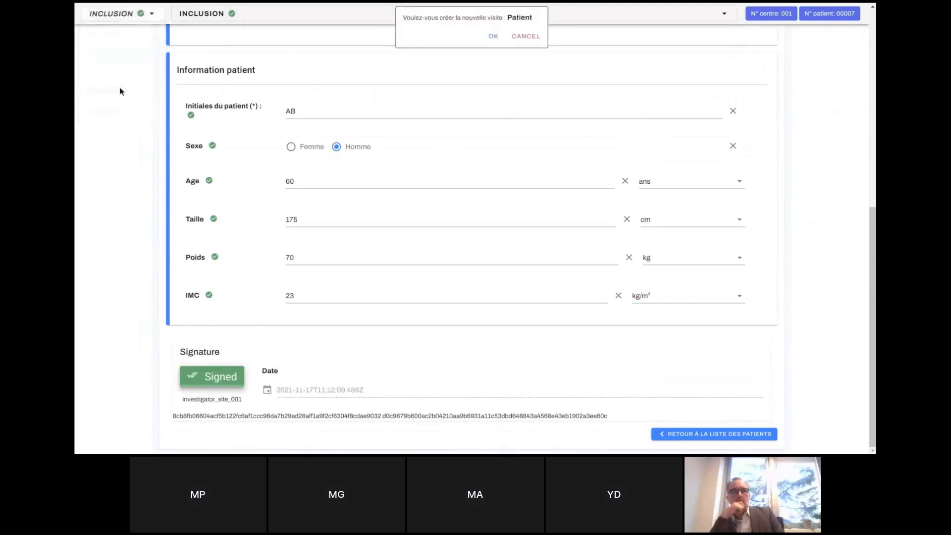
left_click(492, 35)
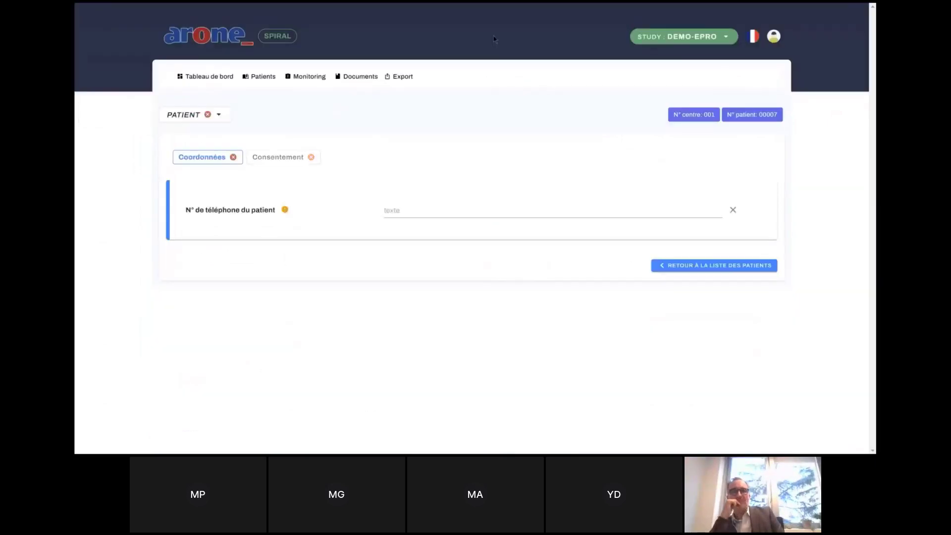
Enter the patient's phone number and tick consent to receive login details by SMS.
left_click(416, 212)
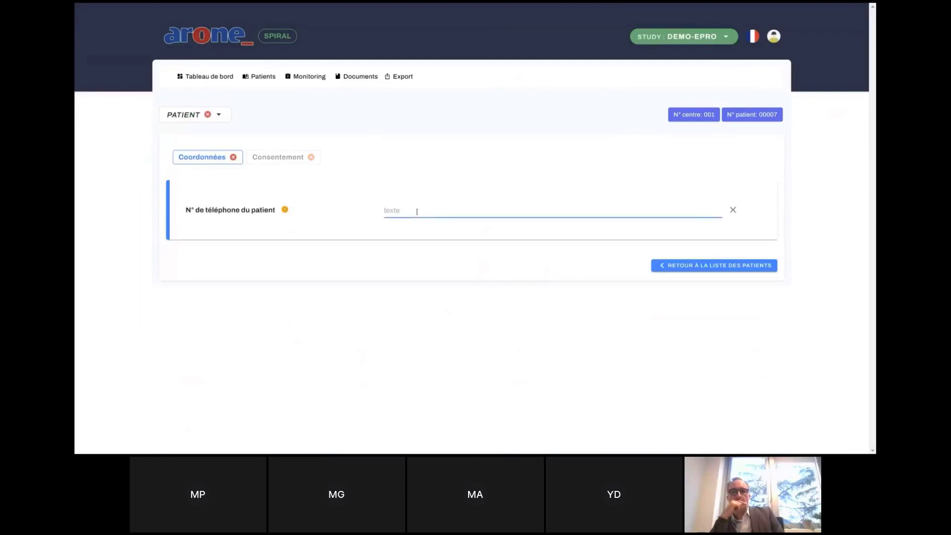
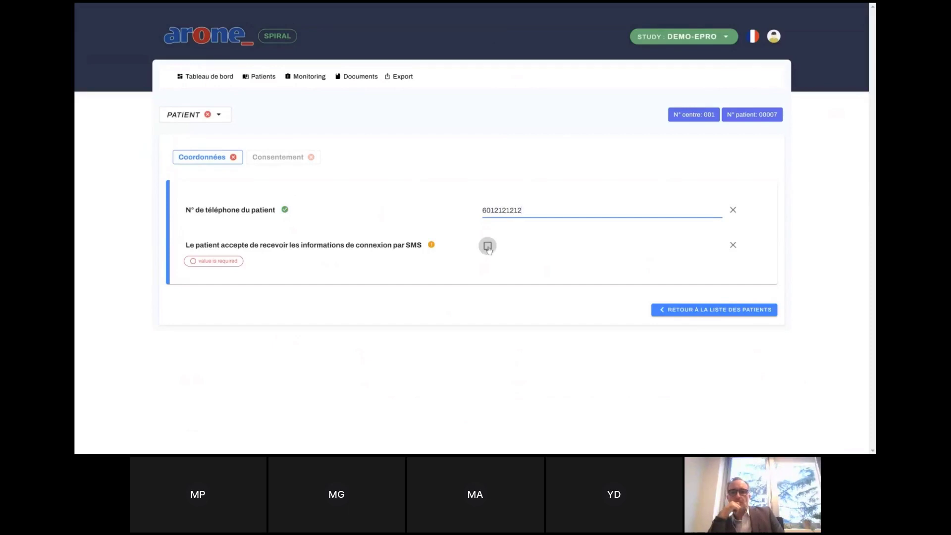
left_click(489, 247)
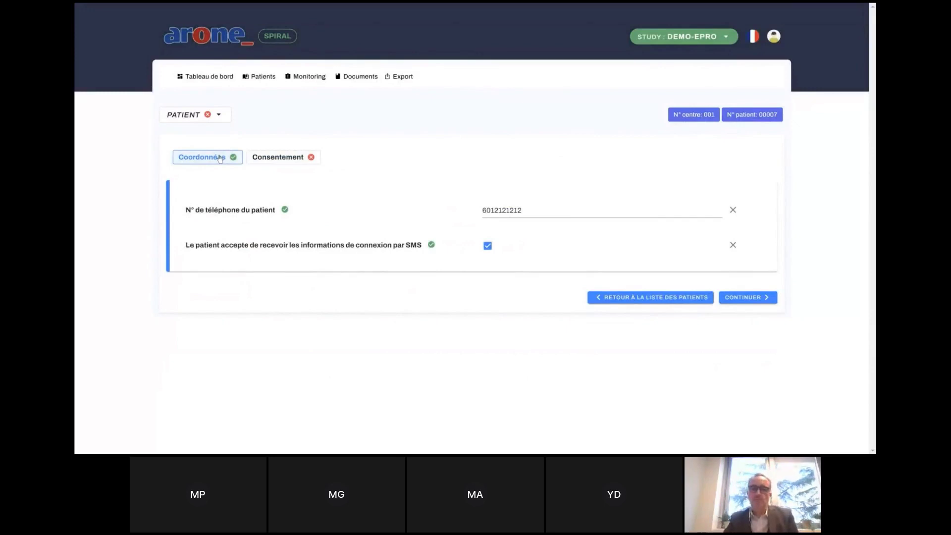
Review the consent text PDF, then answer Oui to understanding and accepting the consent.
left_click(285, 163)
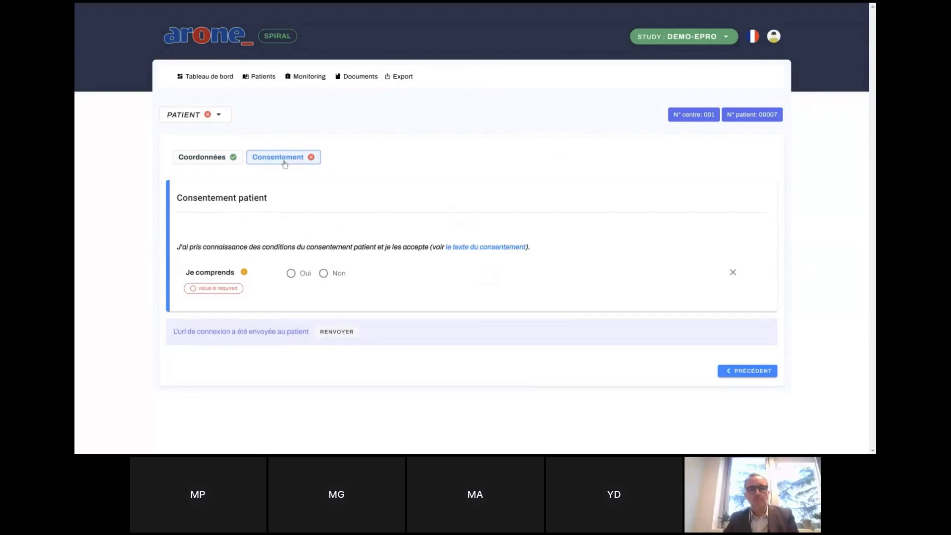
left_click(495, 246)
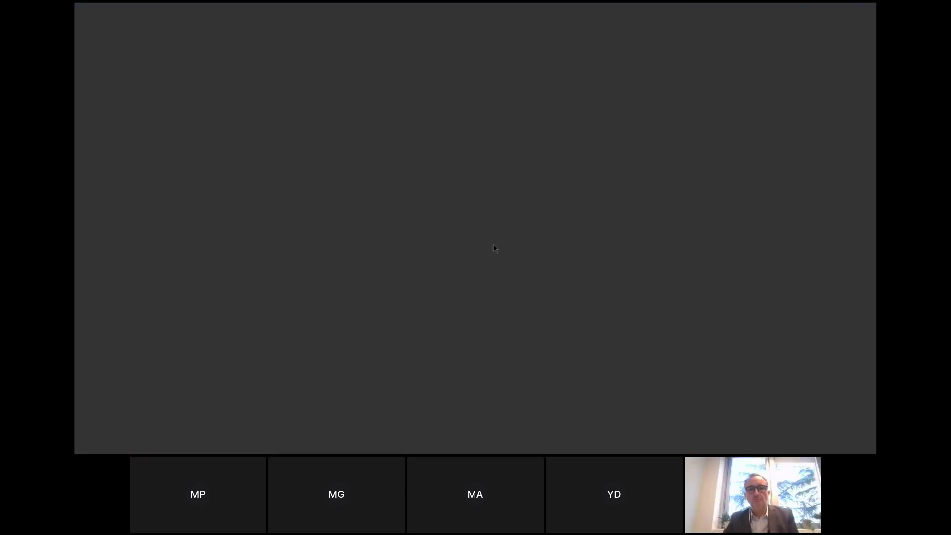
scroll(493, 248, "down", 3)
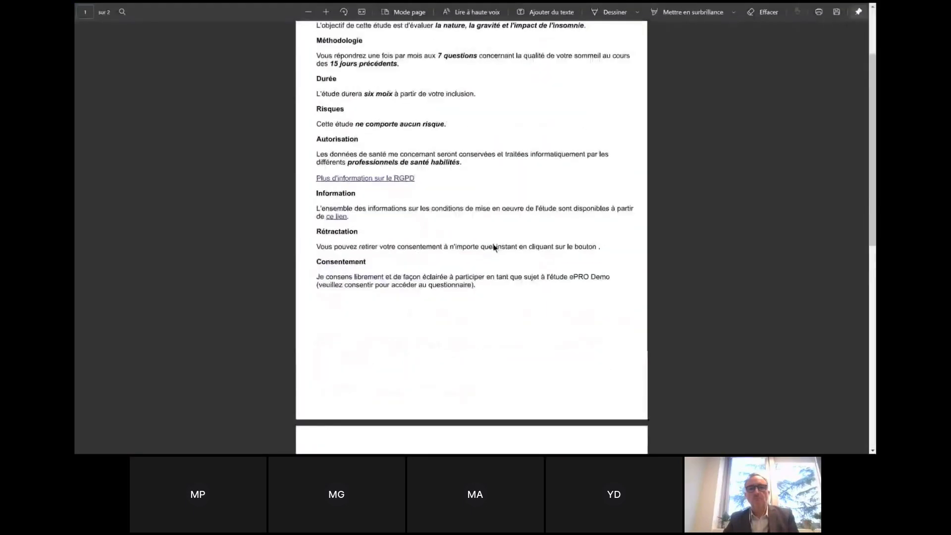
scroll(492, 247, "up", 3)
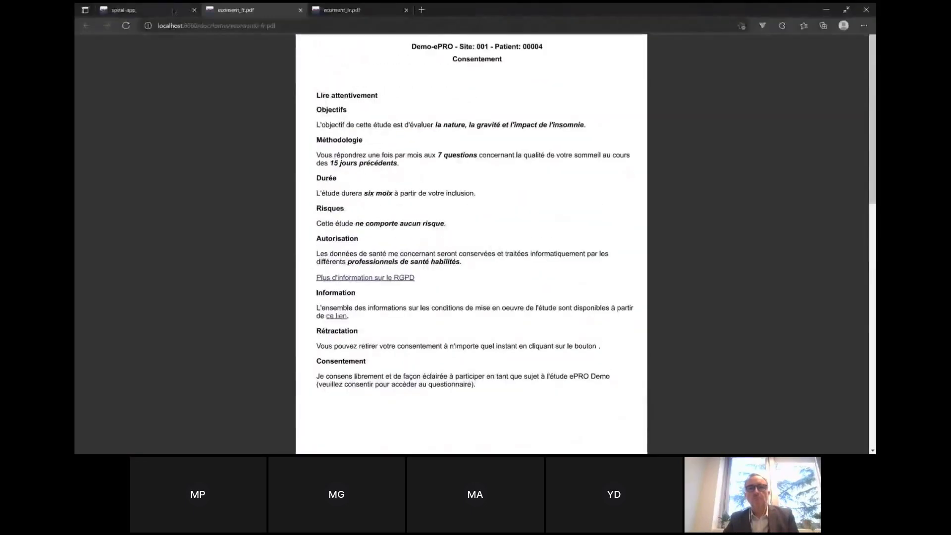
left_click(157, 10)
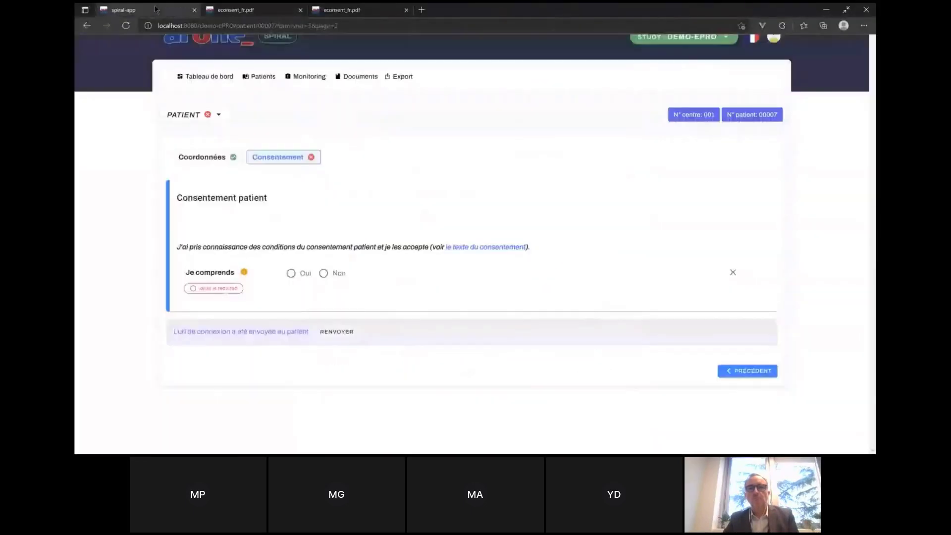
left_click(291, 275)
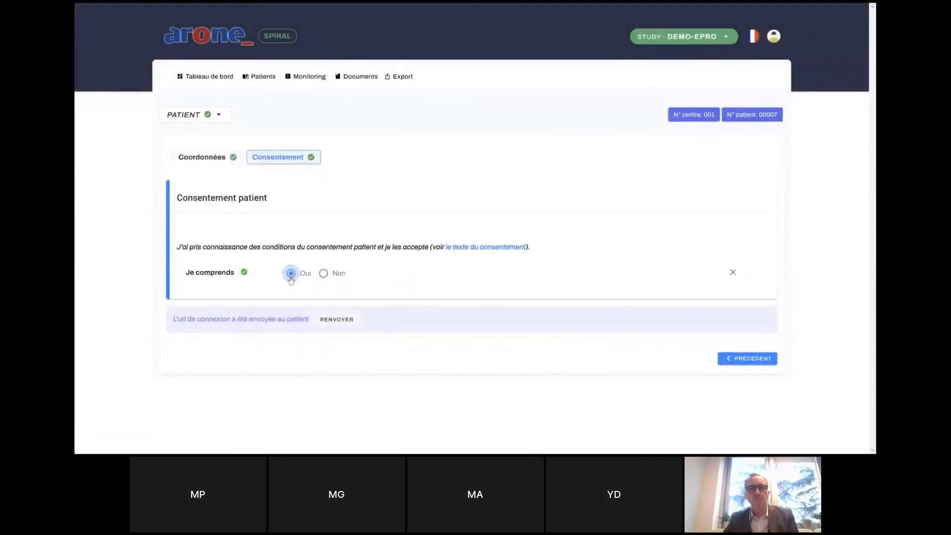
Sign the consent form with the latest code pasted from the chat, then check the visit list.
scroll(290, 278, "down", 2)
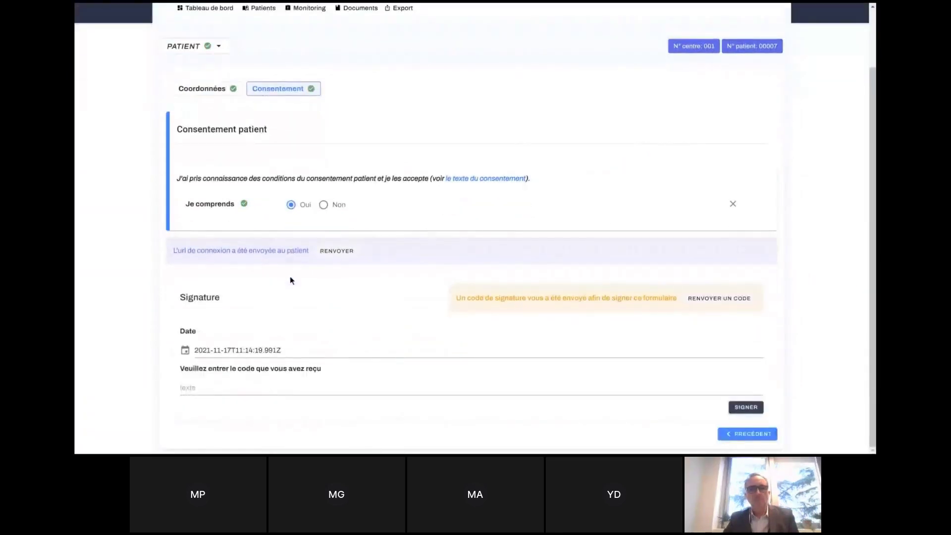
key("alt+Tab")
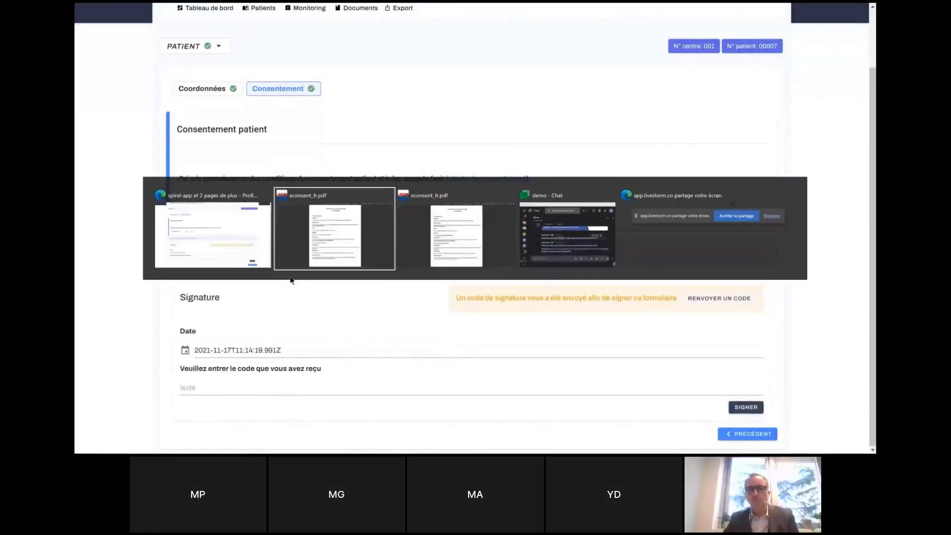
key("Tab")
key("Tab")
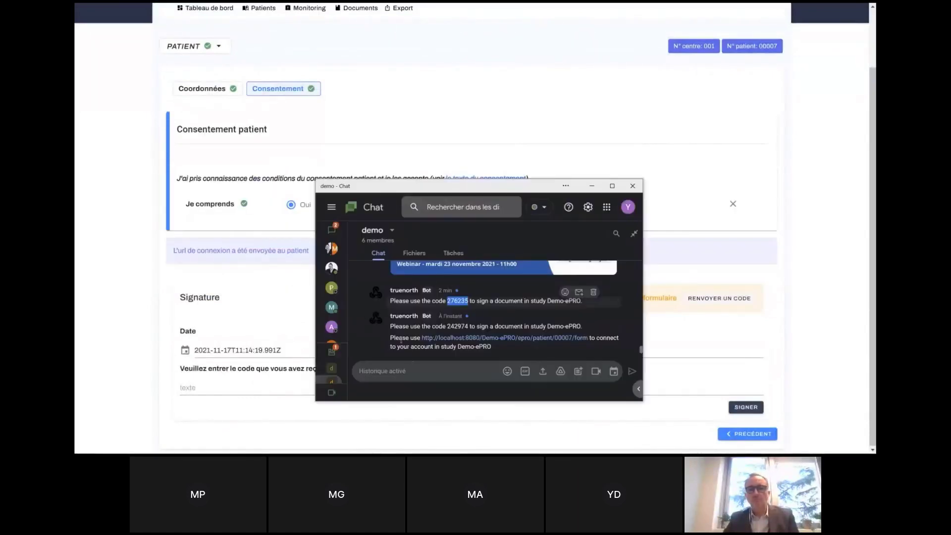
double_click(451, 326)
key("ctrl+c")
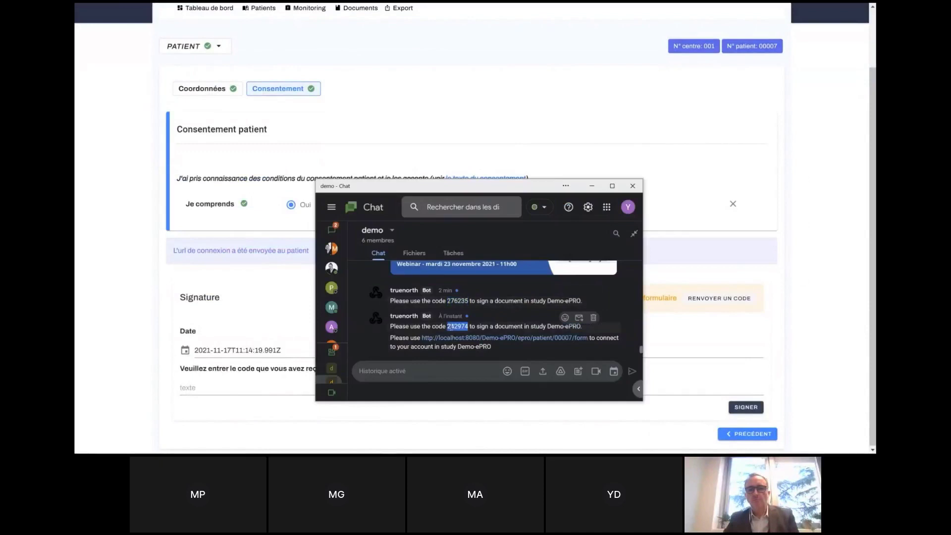
left_click(241, 385)
key("ctrl+v")
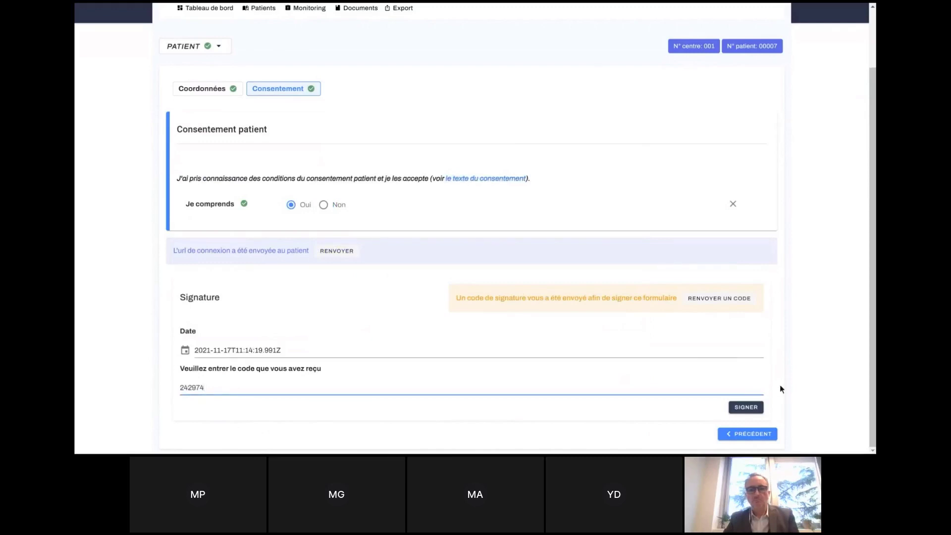
left_click(747, 408)
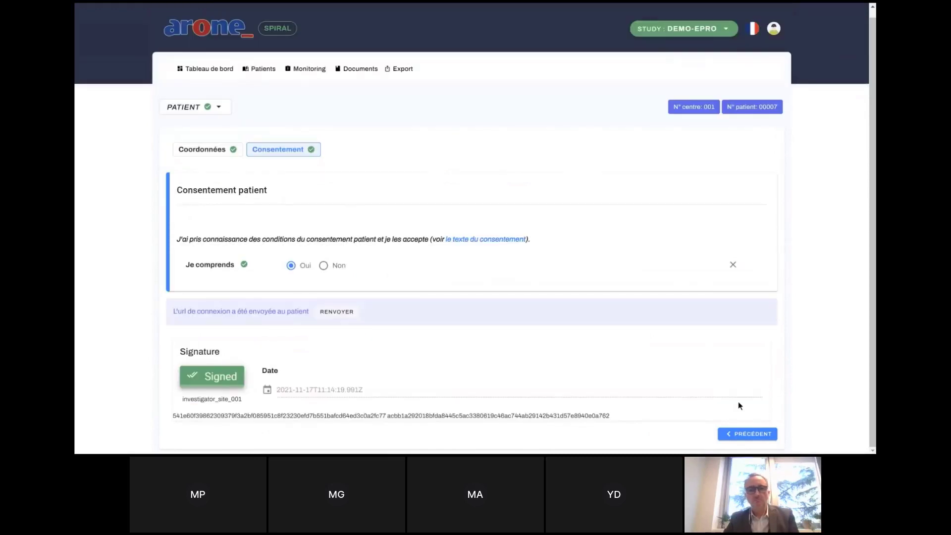
left_click(218, 108)
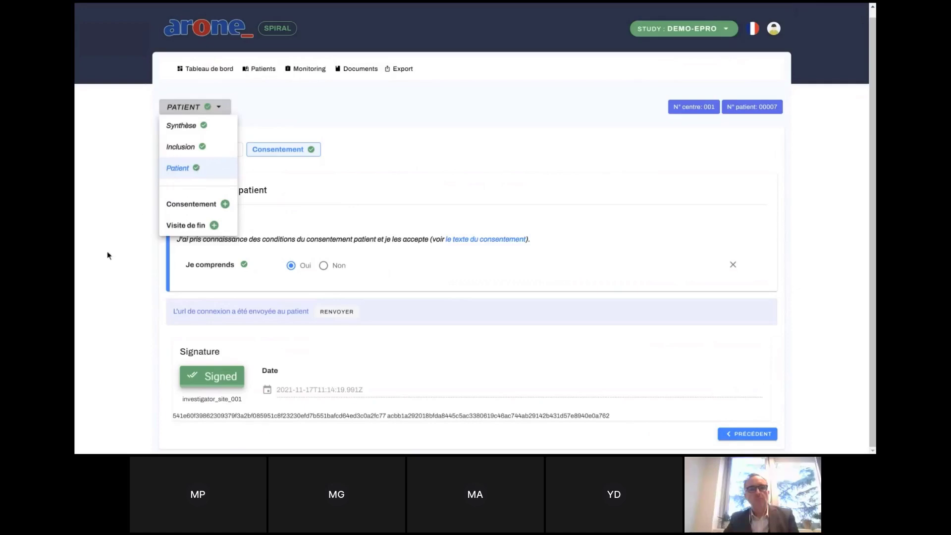
left_click(103, 281)
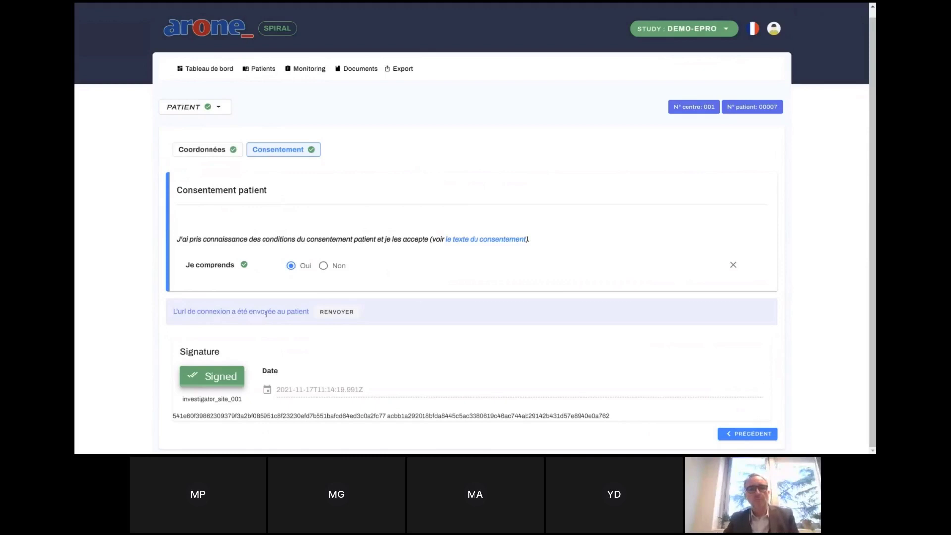
Log out of the investigator account and sign in as study_coordinator.
left_click(774, 31)
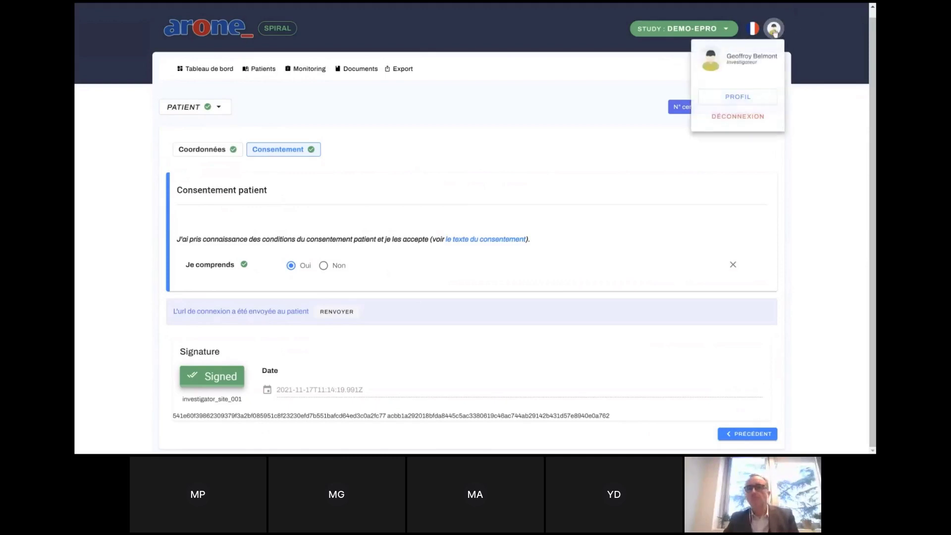
left_click(726, 120)
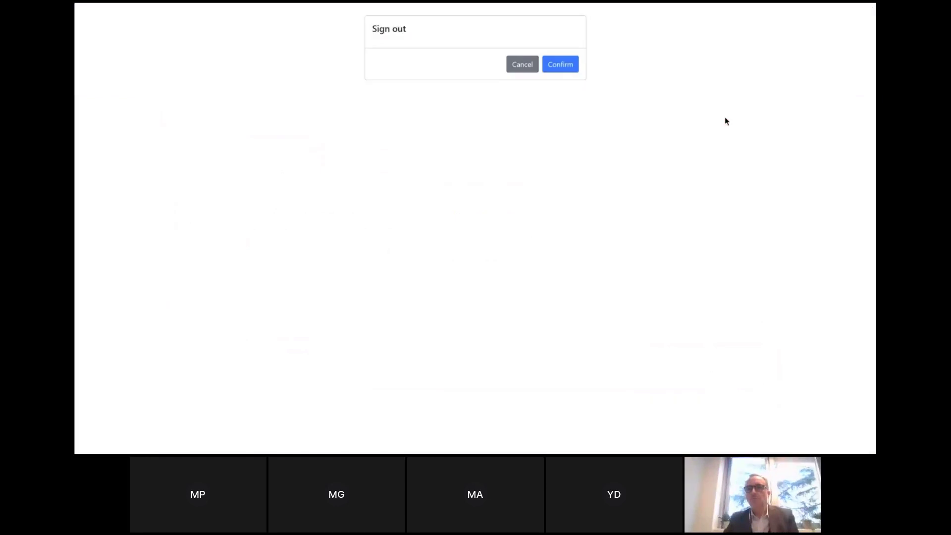
left_click(568, 67)
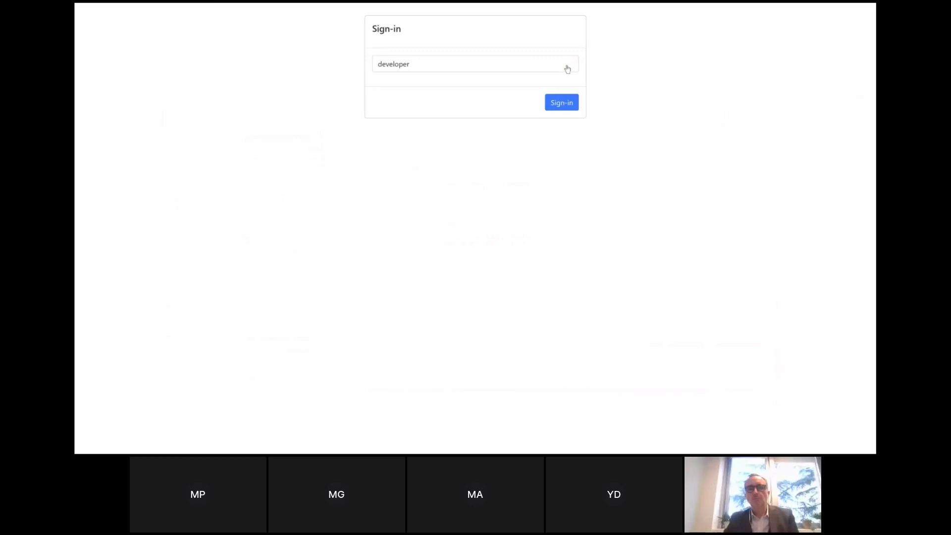
left_click(567, 68)
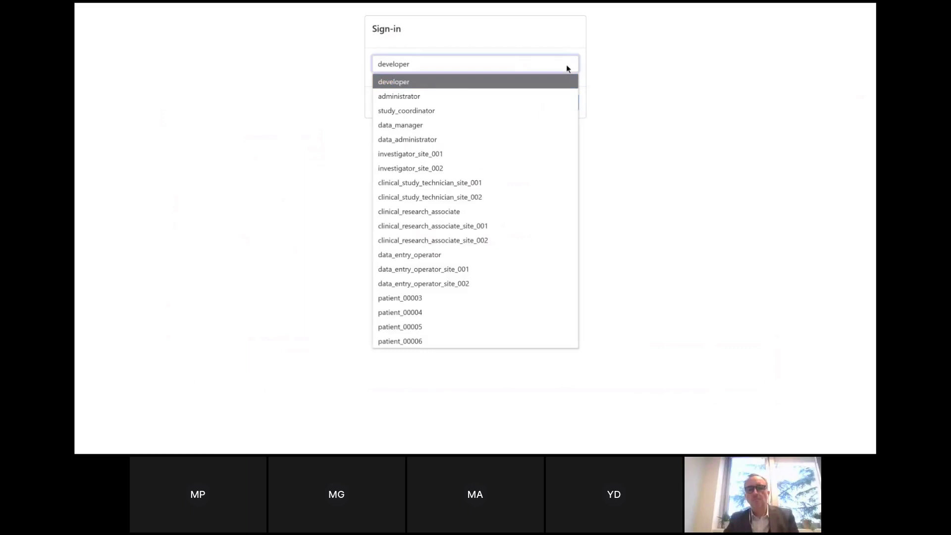
left_click(418, 111)
left_click(561, 107)
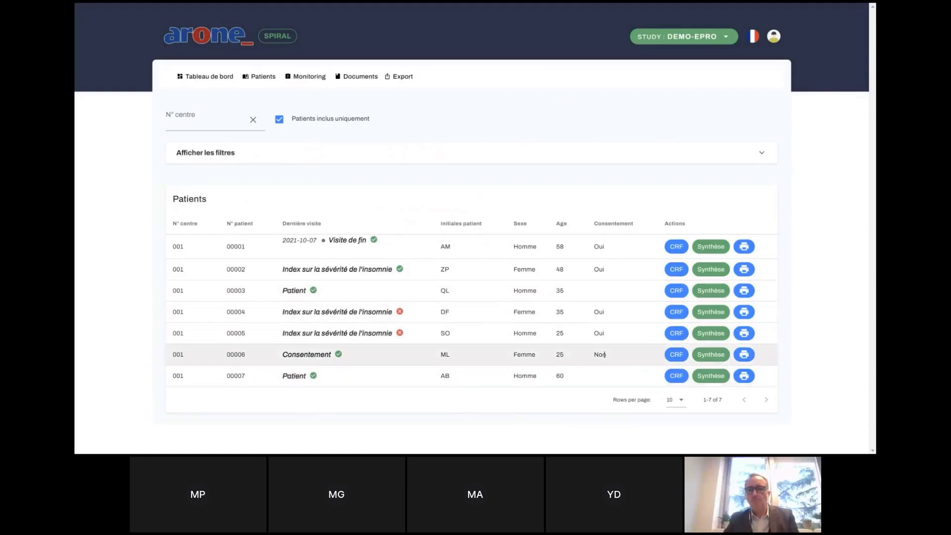
Filter patients by consent Oui, then clear that filter and collapse the filter panel.
left_click(763, 155)
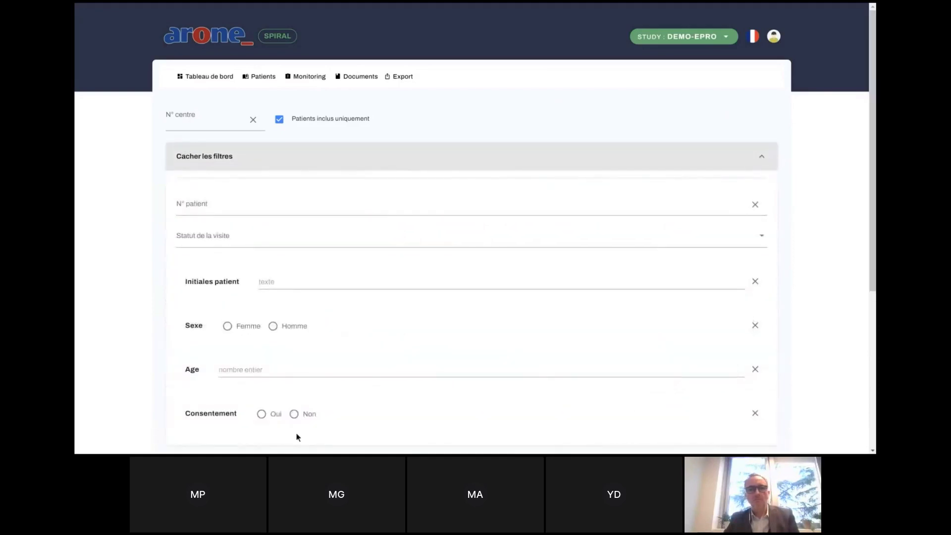
left_click(264, 416)
left_click(762, 159)
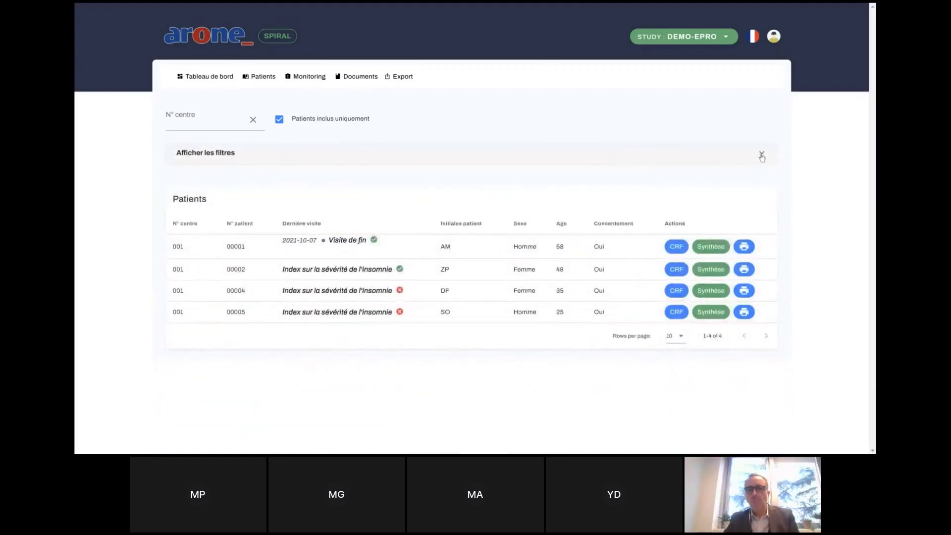
left_click(762, 156)
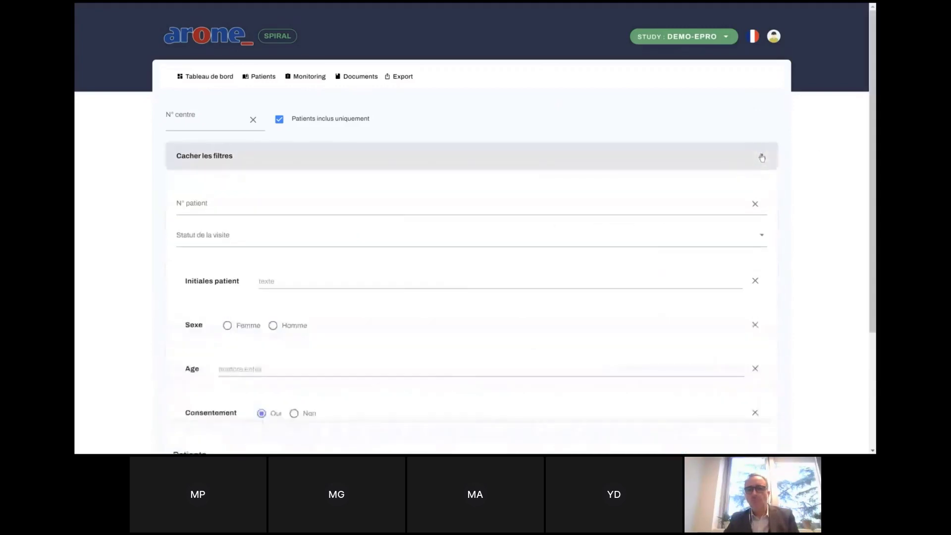
left_click(755, 414)
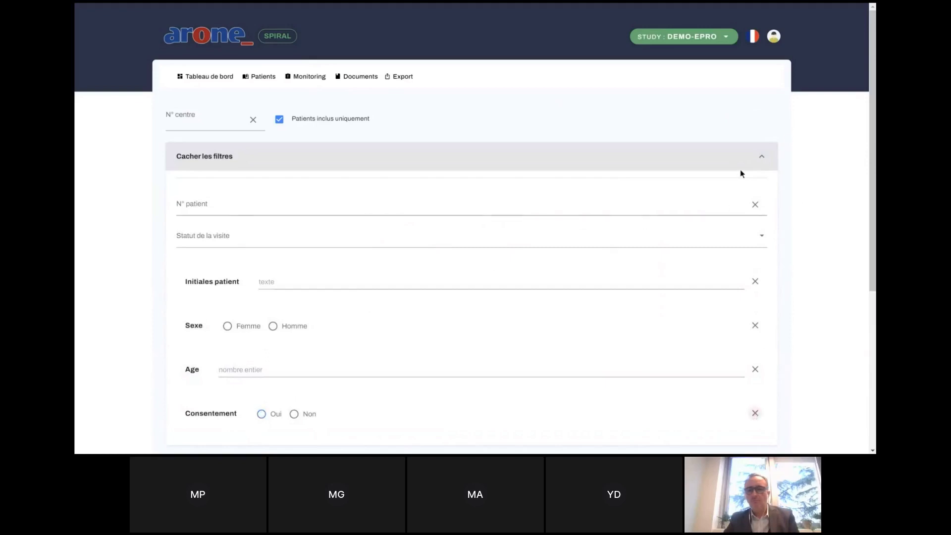
left_click(762, 159)
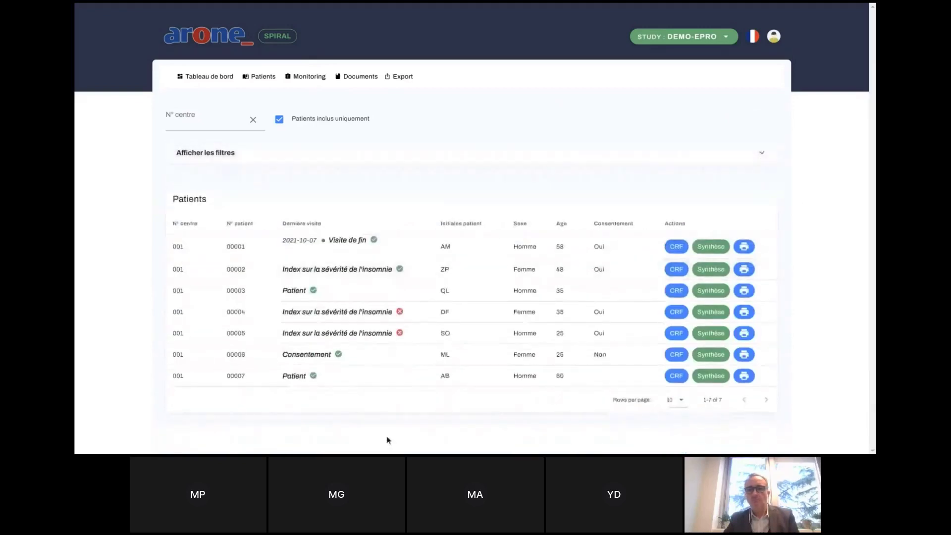
Open patient 00007's CRF and review the completed Inclusion form and its visit list.
left_click(678, 377)
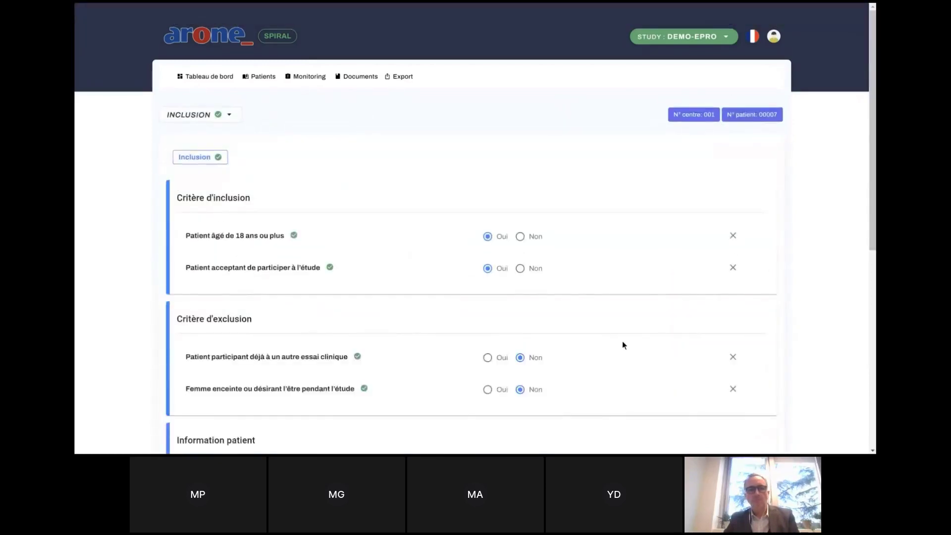
scroll(622, 341, "down", 5)
scroll(622, 341, "down", 3)
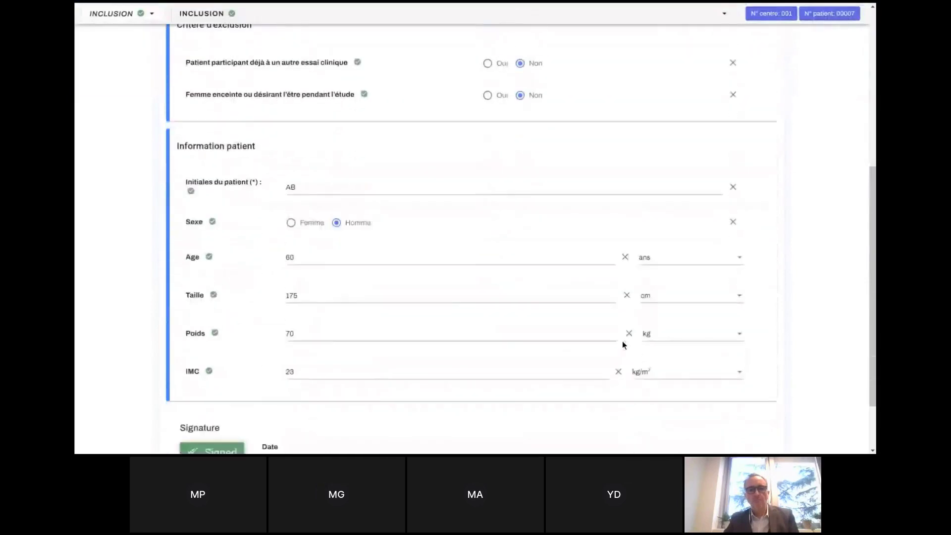
scroll(622, 341, "up", 8)
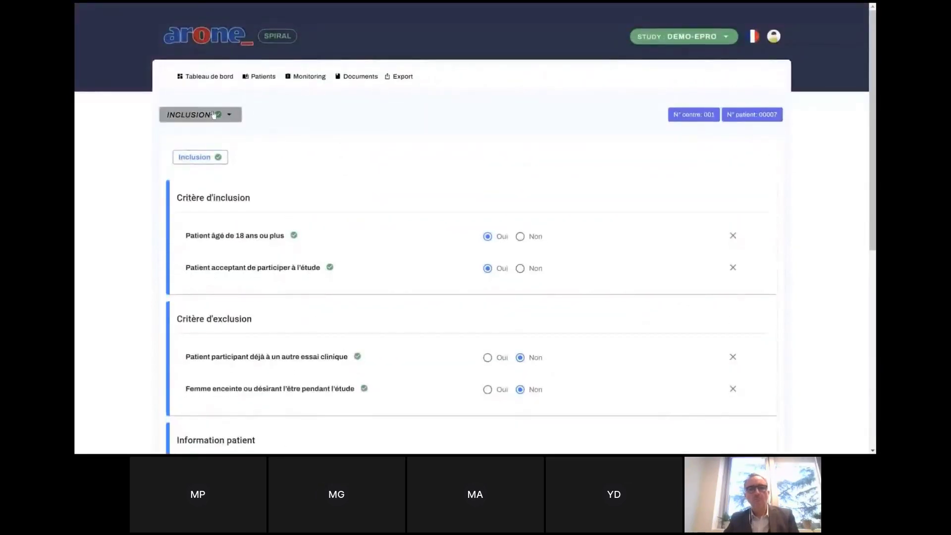
left_click(214, 115)
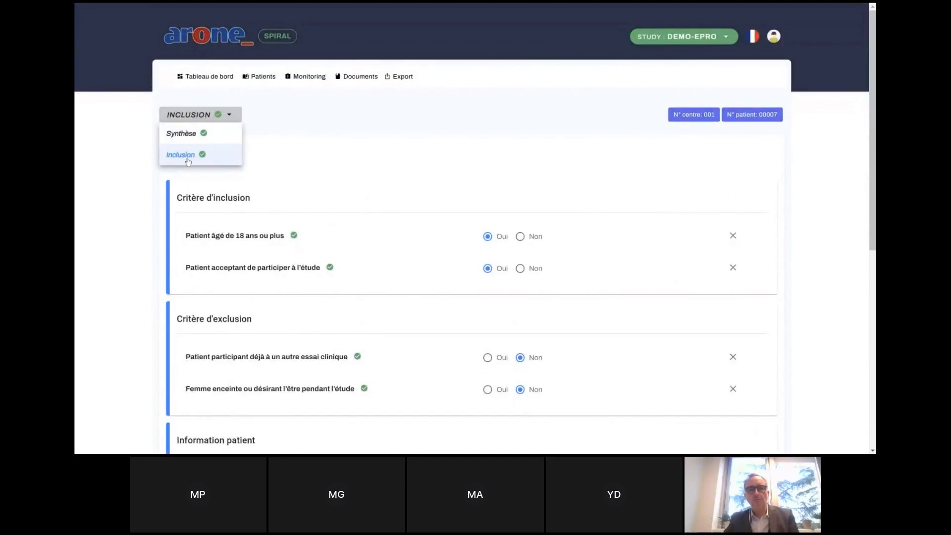
left_click(114, 222)
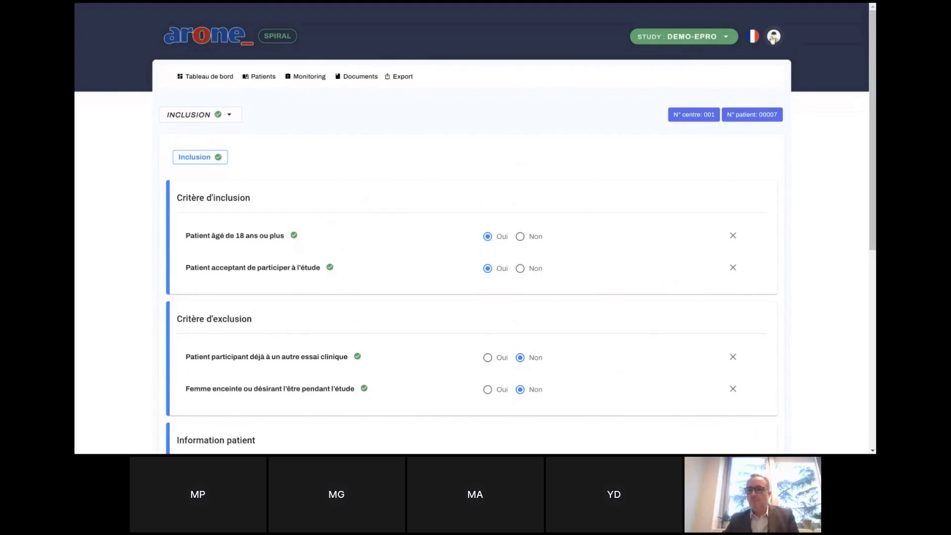
left_click(774, 38)
Sign out, then sign back in as the same user with the one-time verification code.
left_click(731, 130)
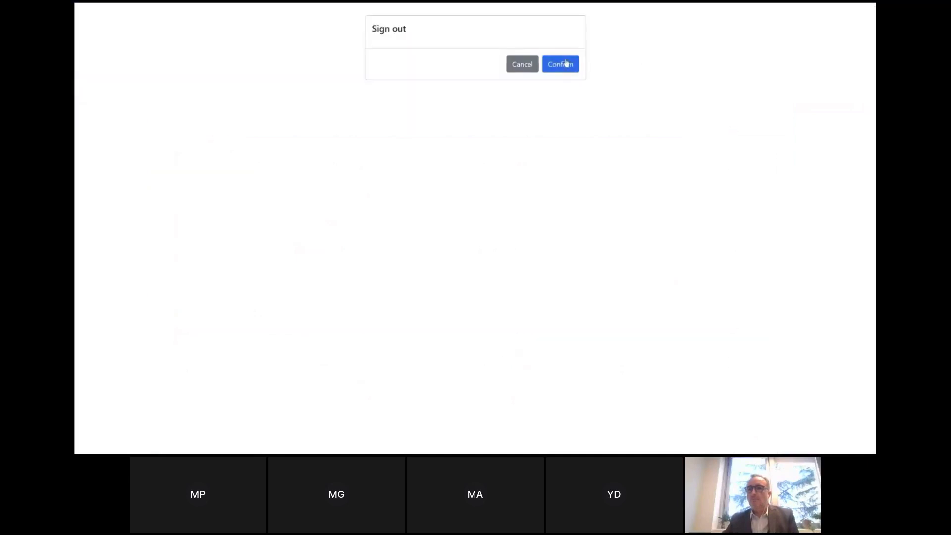
left_click(565, 64)
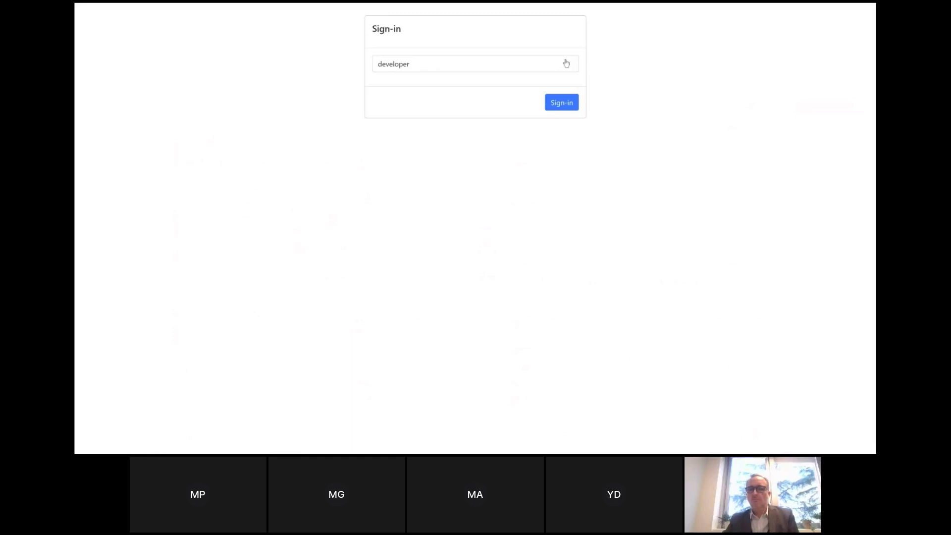
left_click(519, 64)
left_click(518, 64)
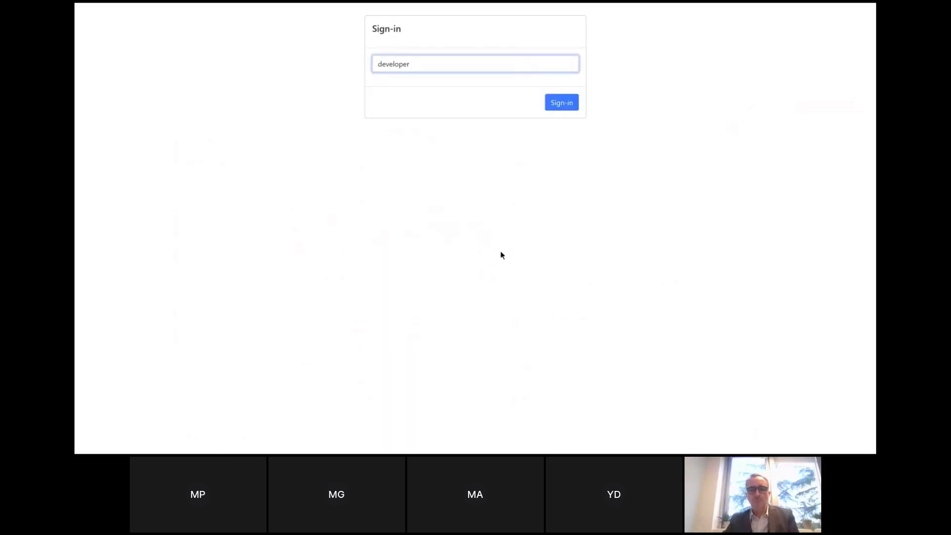
key("Return")
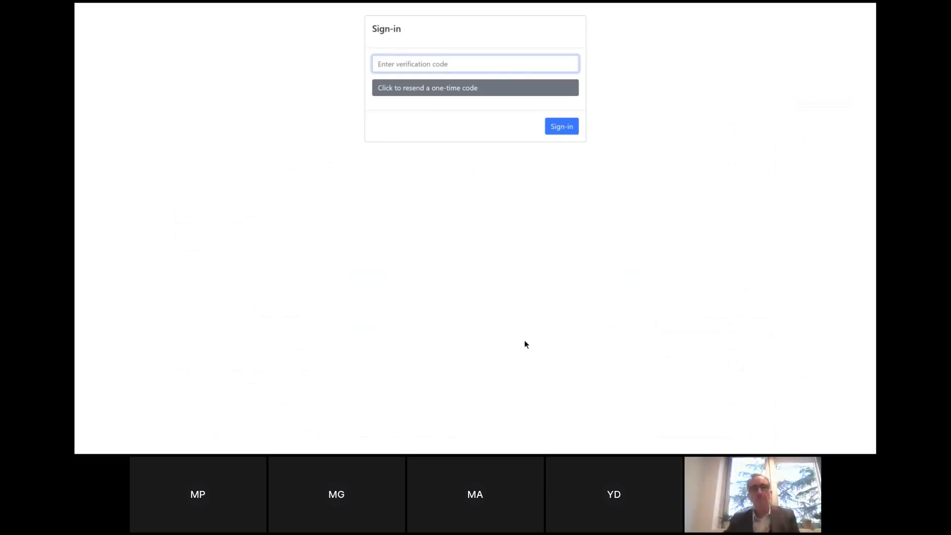
key("ctrl+v")
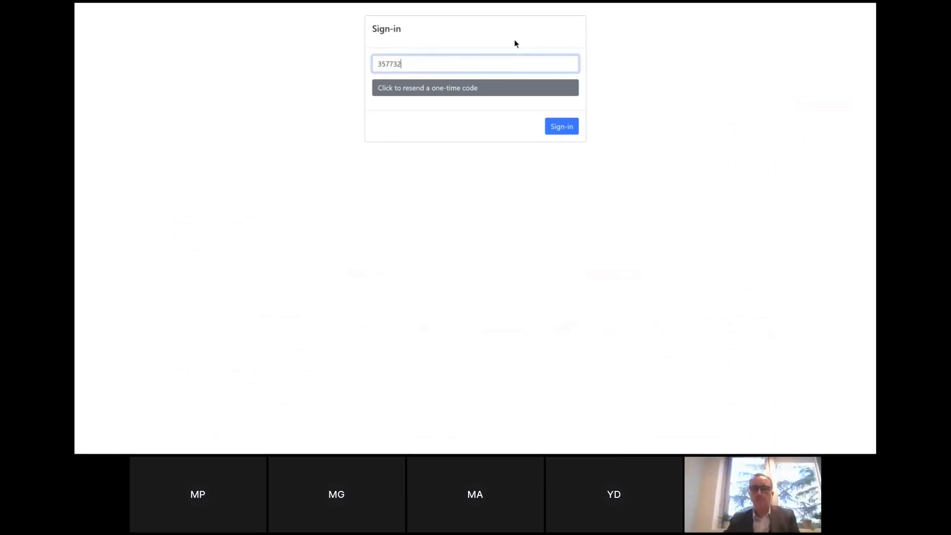
left_click(568, 128)
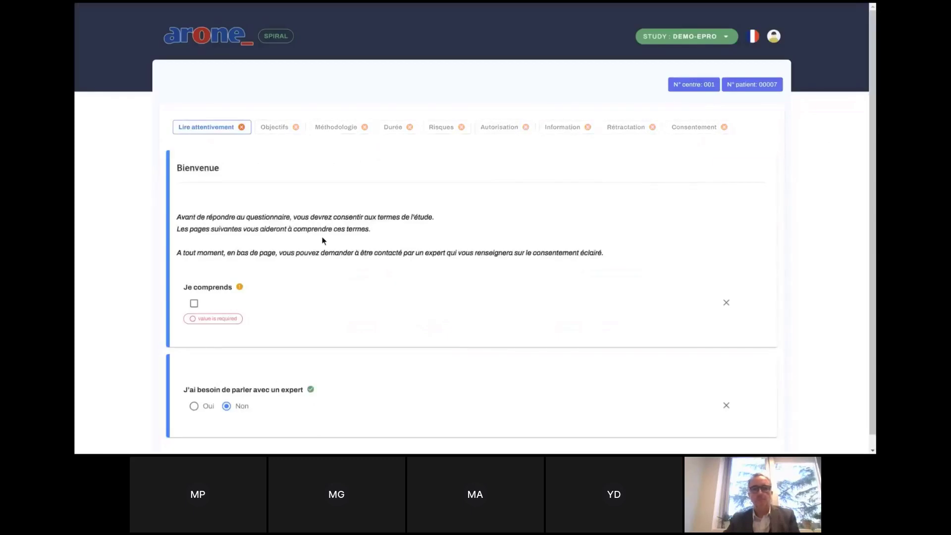
Leave 'J'ai besoin de parler avec un expert' at Non, tick Je comprends, and continue to Objectifs.
scroll(340, 250, "down", 1)
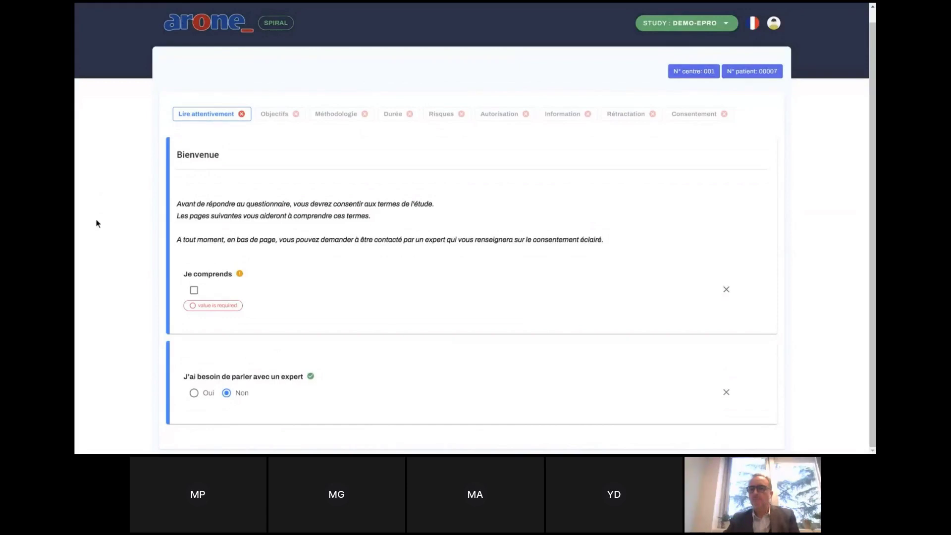
left_click(194, 394)
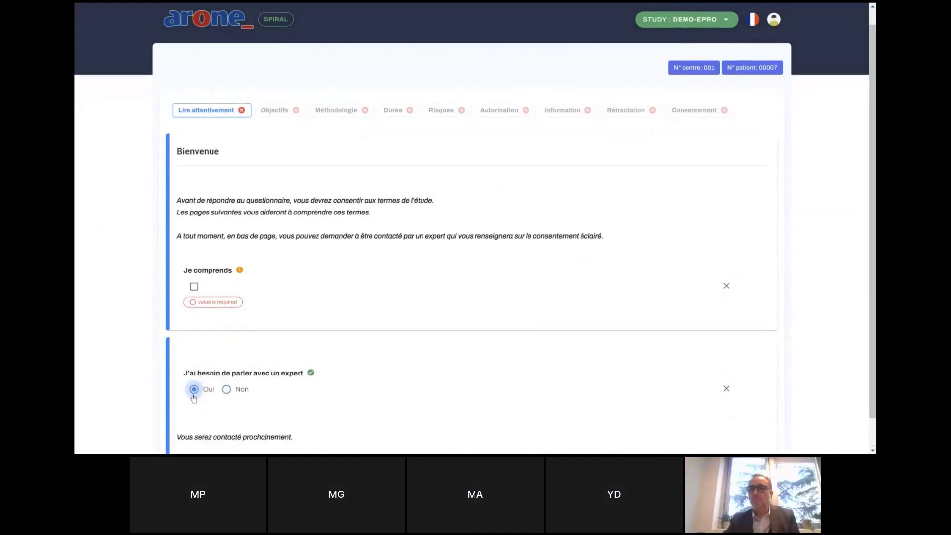
left_click(227, 391)
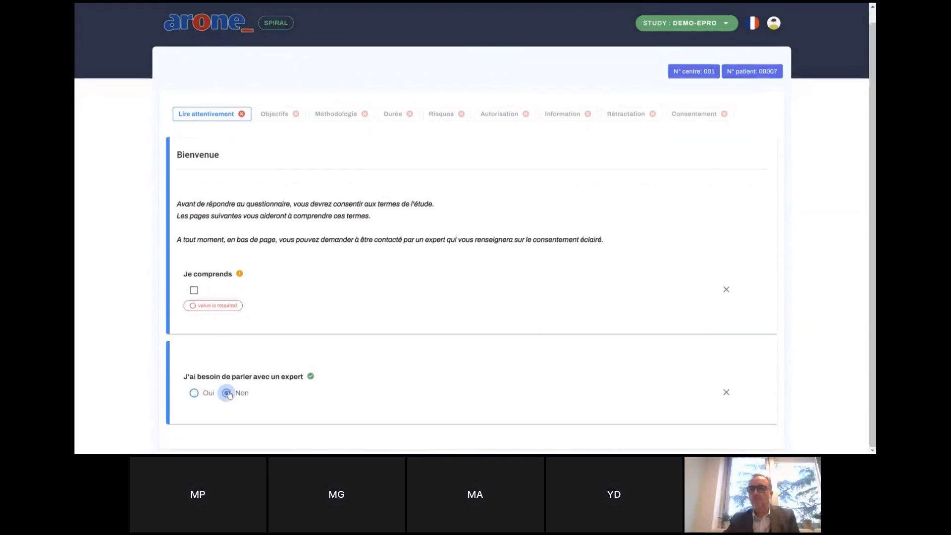
left_click(194, 291)
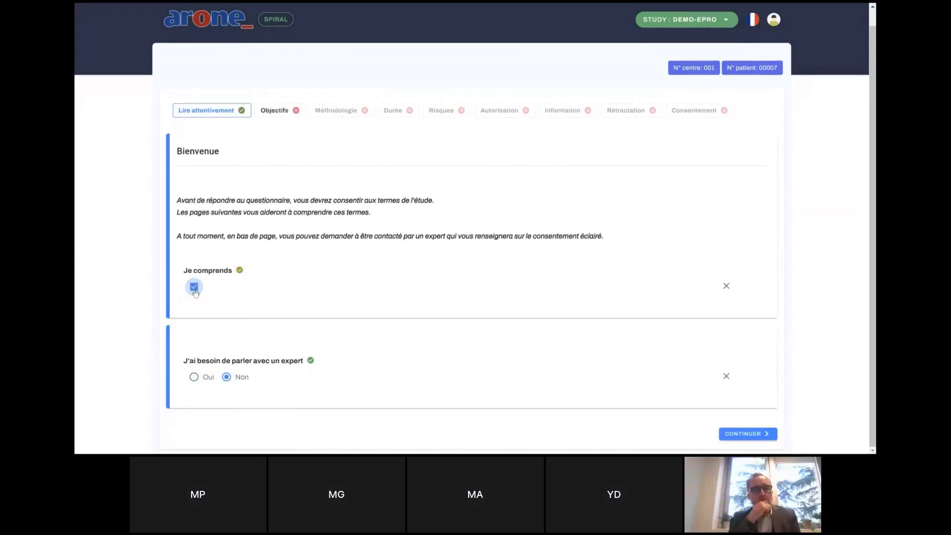
left_click(747, 434)
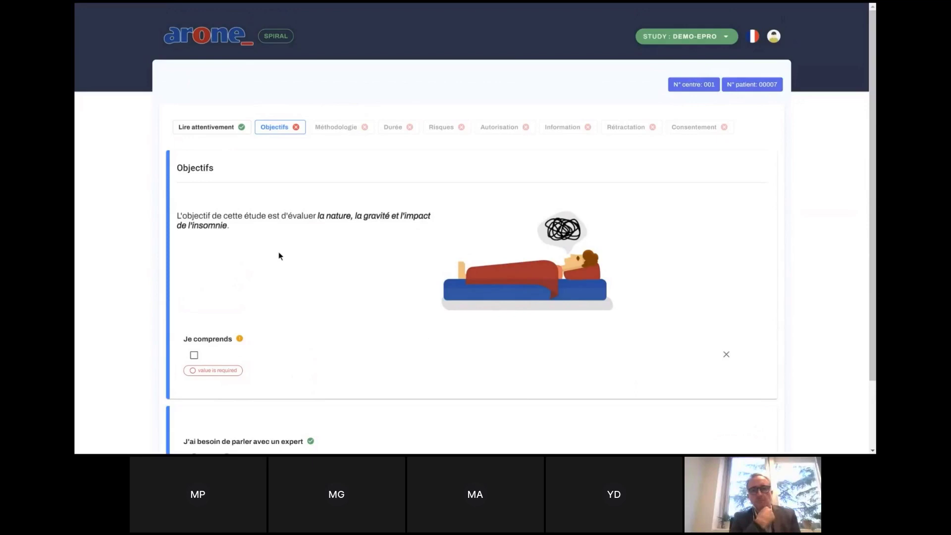
Acknowledge the Objectifs and Méthodologie steps with Je comprends, reaching the Durée step.
left_click(193, 355)
scroll(194, 355, "down", 2)
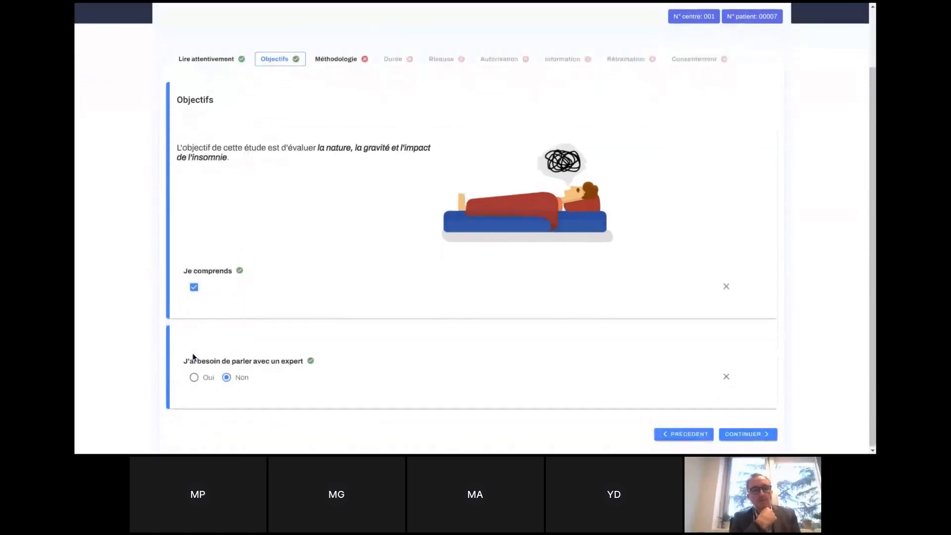
left_click(732, 435)
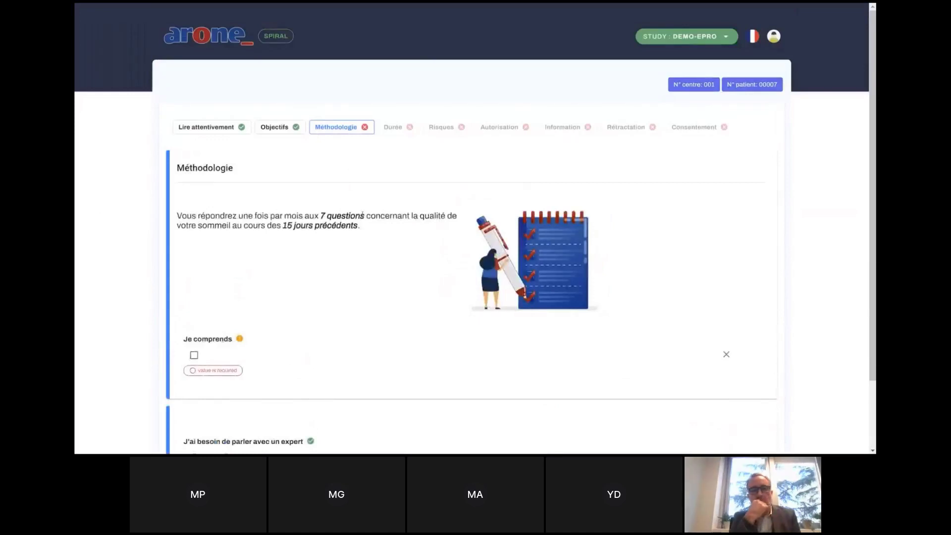
left_click(194, 355)
scroll(743, 421, "down", 2)
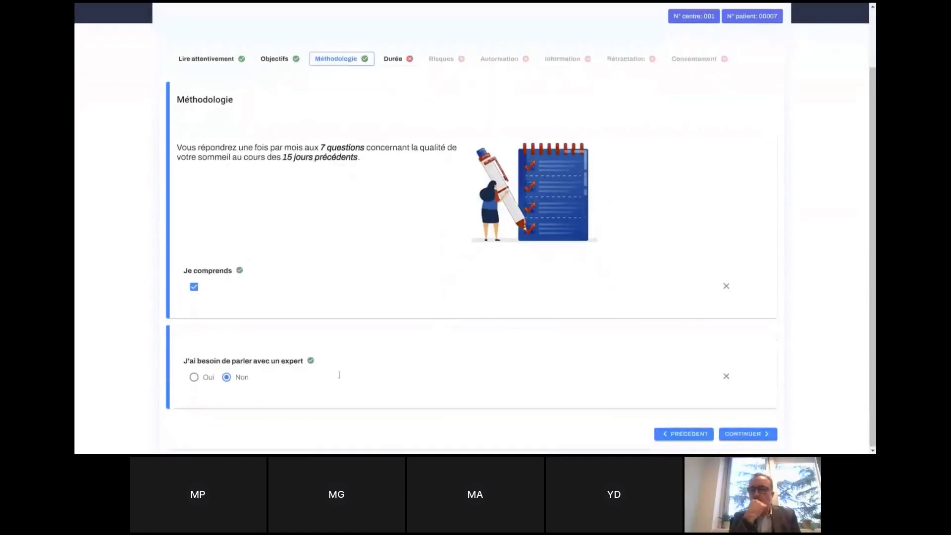
left_click(748, 434)
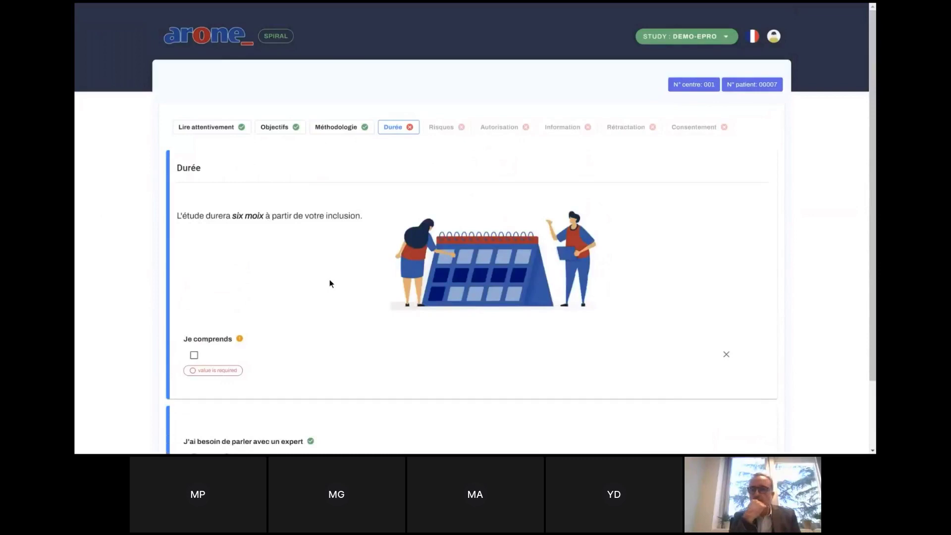
Acknowledge the Durée and Risques steps, reaching the Autorisation page.
left_click(193, 355)
scroll(195, 361, "down", 2)
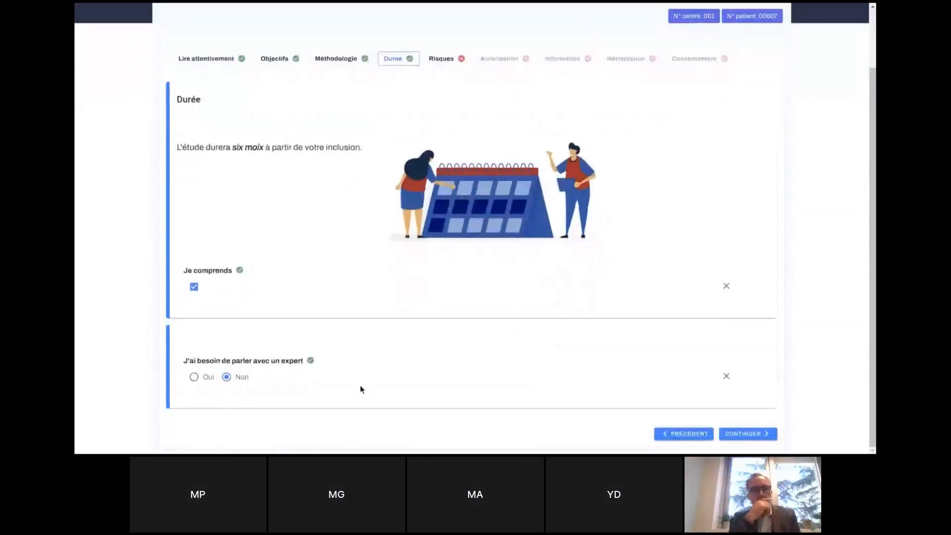
left_click(743, 435)
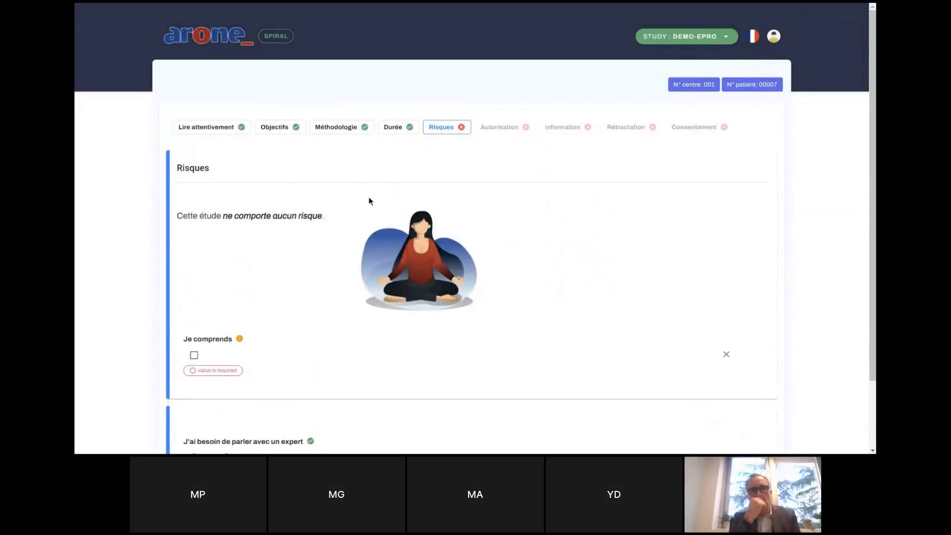
left_click(194, 355)
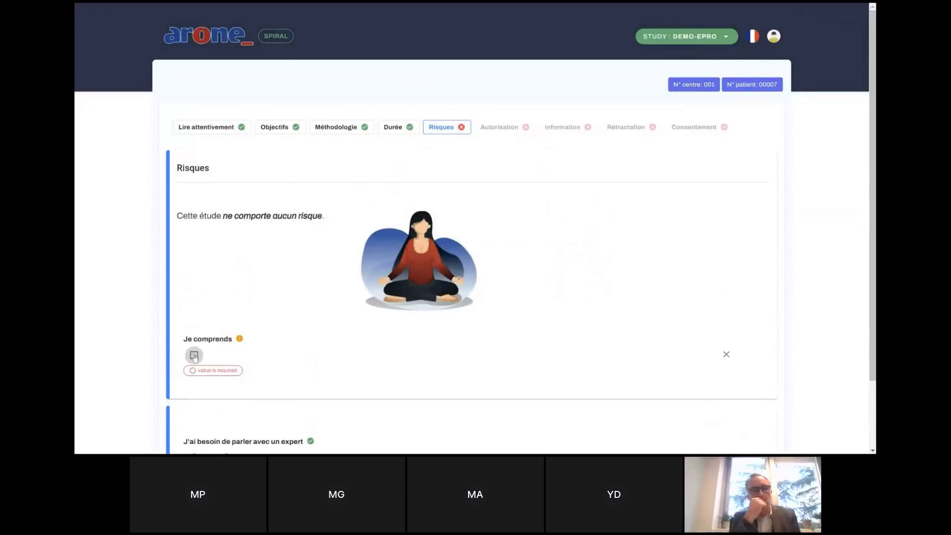
scroll(194, 354, "down", 1)
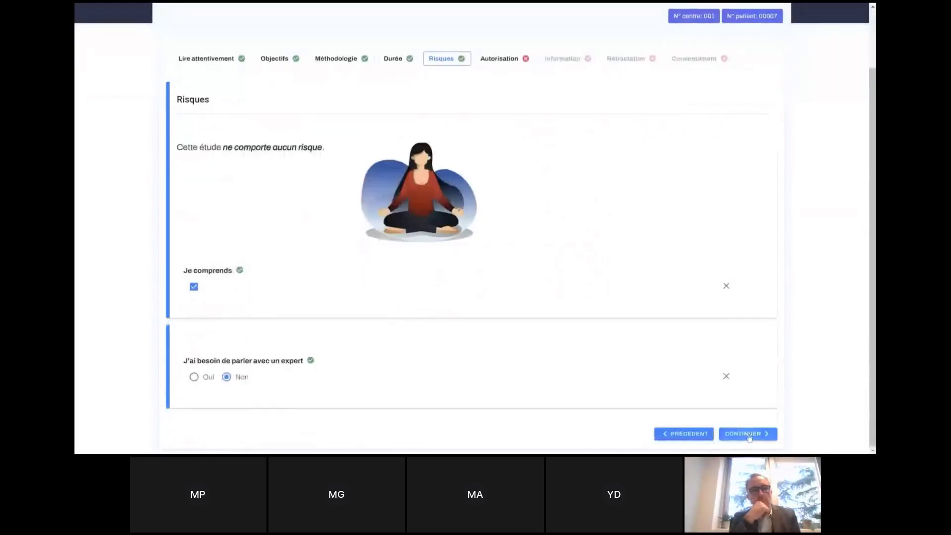
left_click(749, 435)
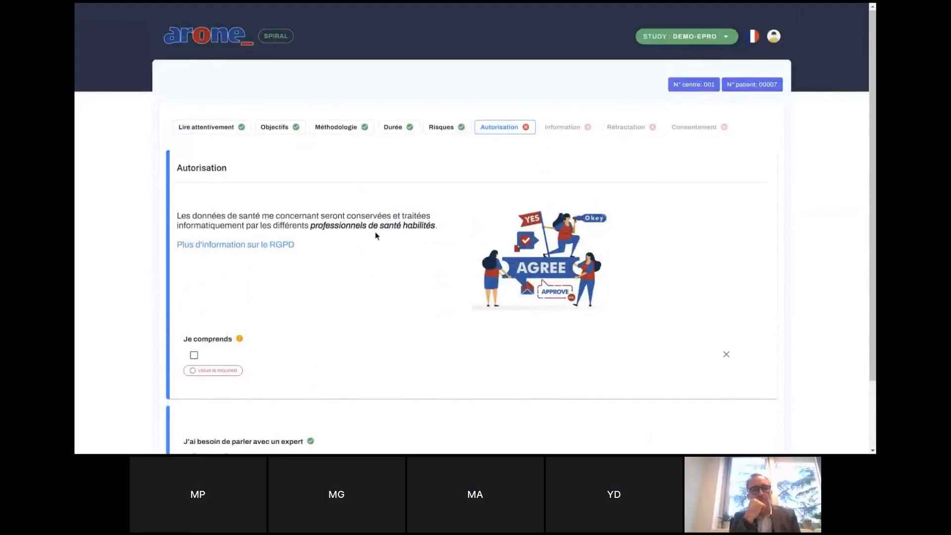
Scroll through the DGCCRF RGPD guide PDF, then return to the spiral-app consent tab.
left_click(248, 245)
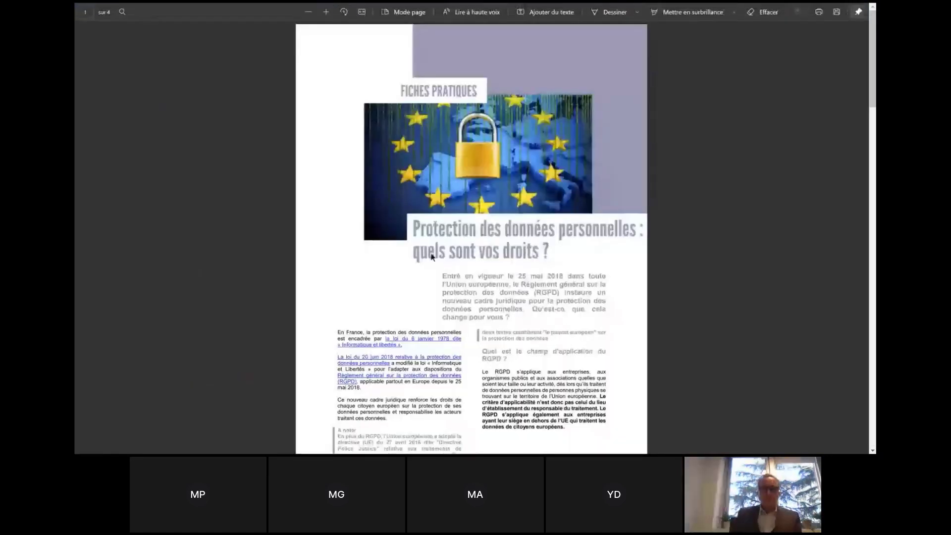
scroll(431, 257, "down", 3)
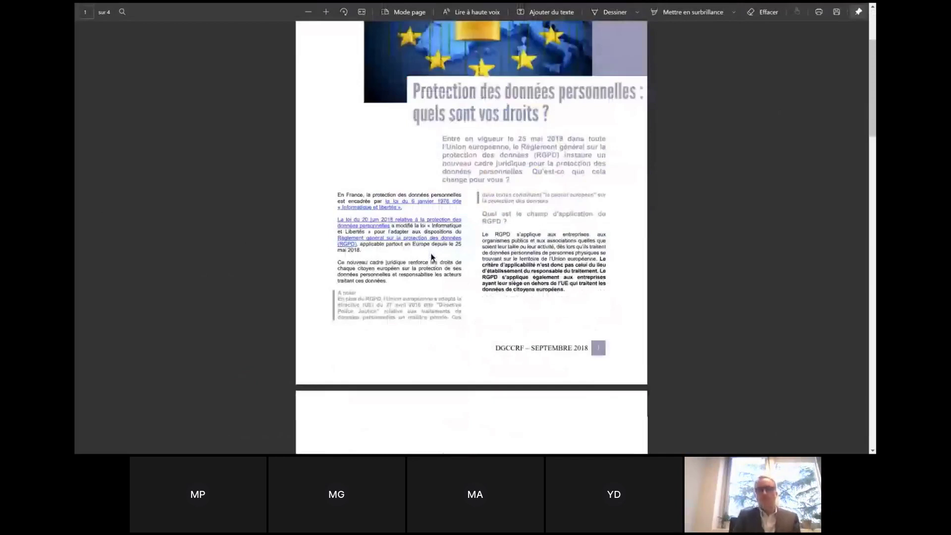
scroll(431, 256, "down", 3)
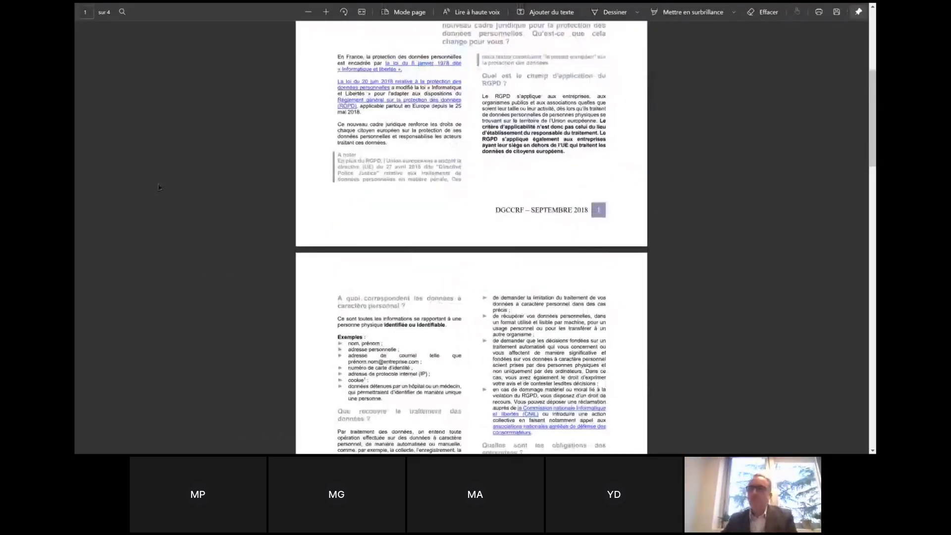
mouse_move(236, 6)
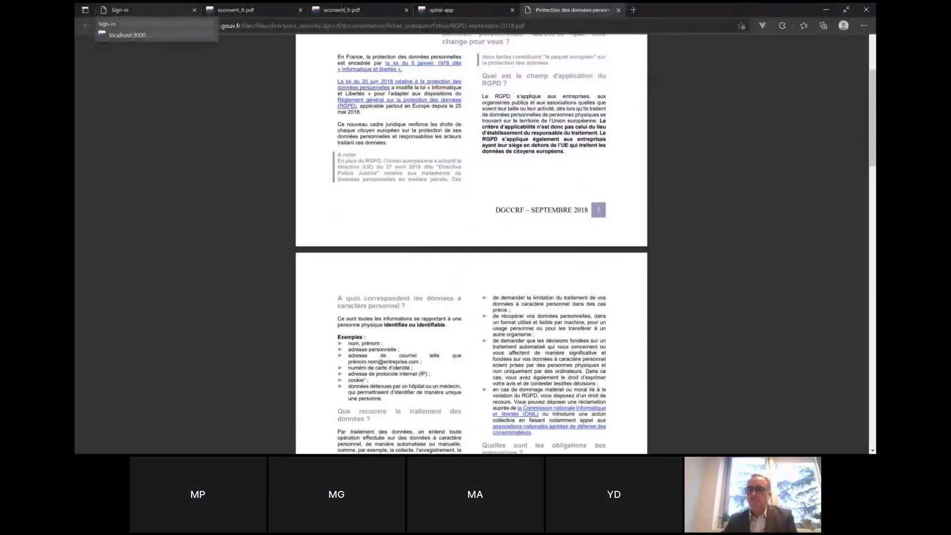
left_click(477, 9)
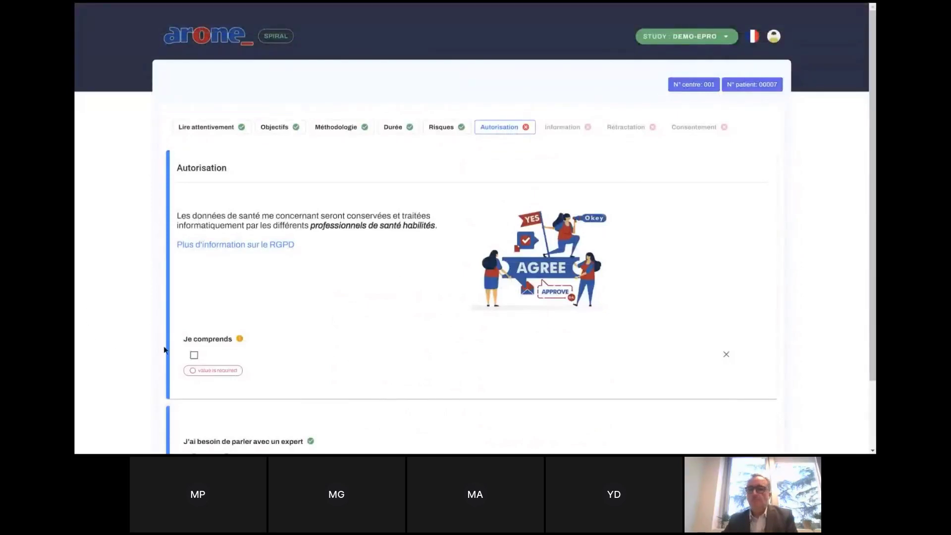
Tick Je comprends on the Autorisation step and advance to Information.
left_click(192, 354)
scroll(743, 411, "down", 2)
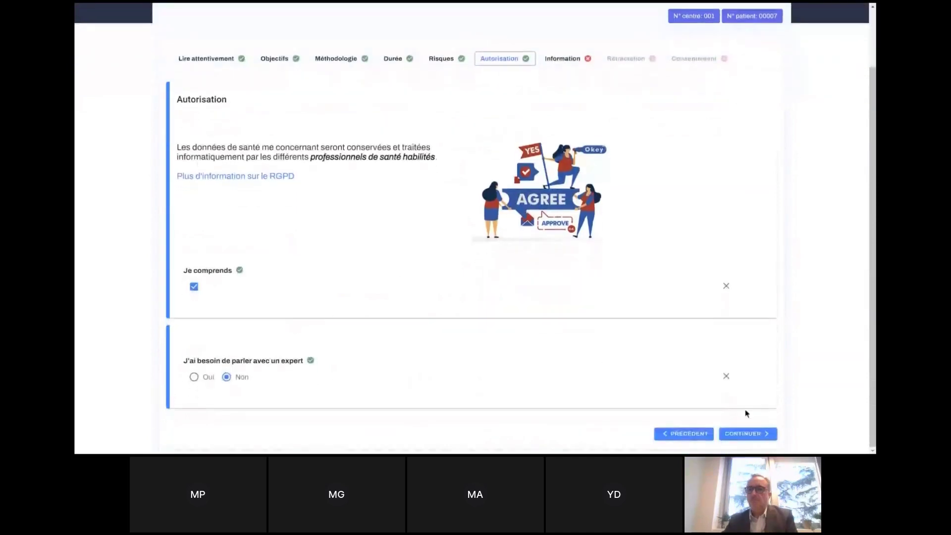
left_click(751, 439)
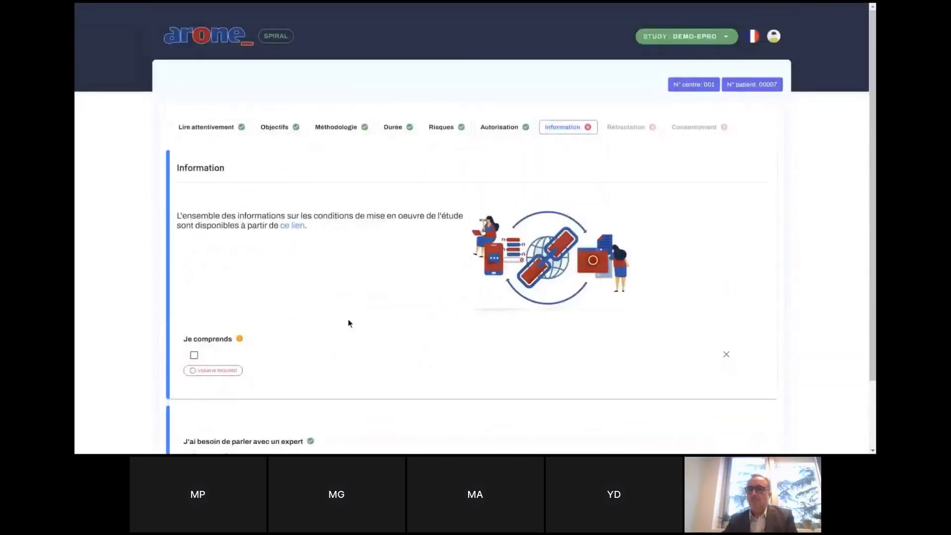
View the linked study document, then acknowledge the Information step and advance to Rétractation.
left_click(295, 229)
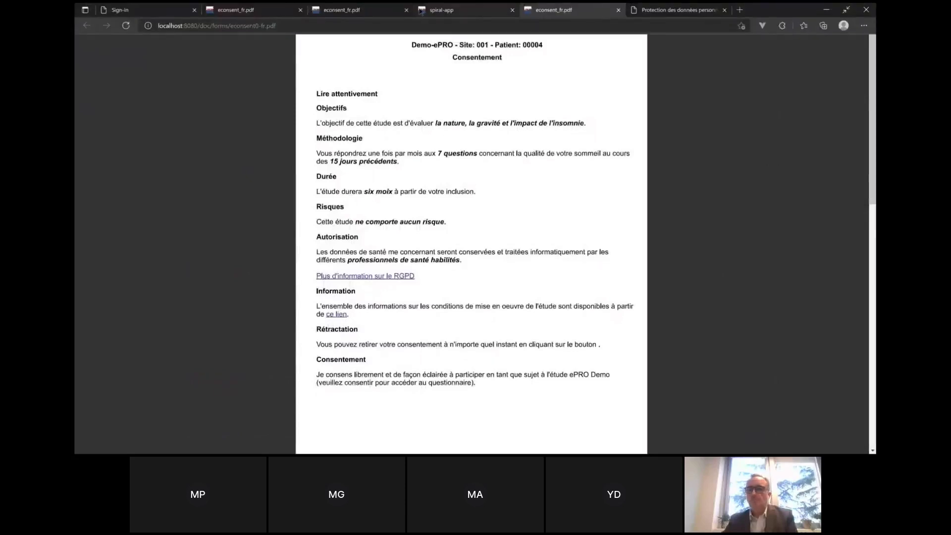
left_click(458, 11)
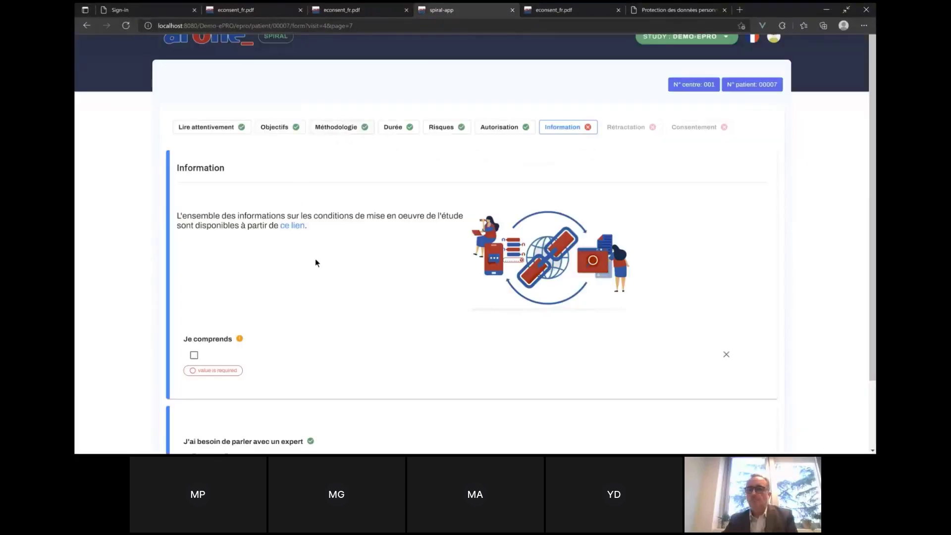
left_click(193, 356)
scroll(193, 357, "down", 2)
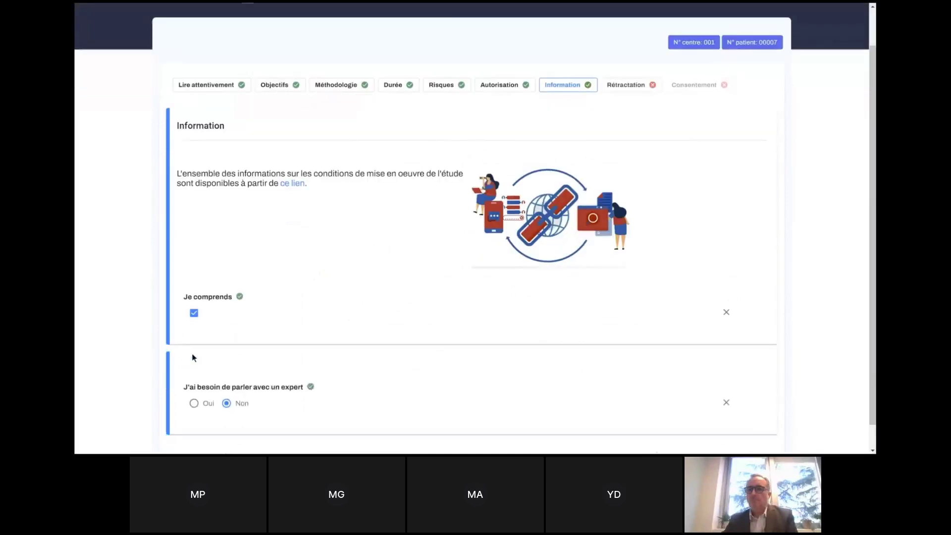
left_click(744, 439)
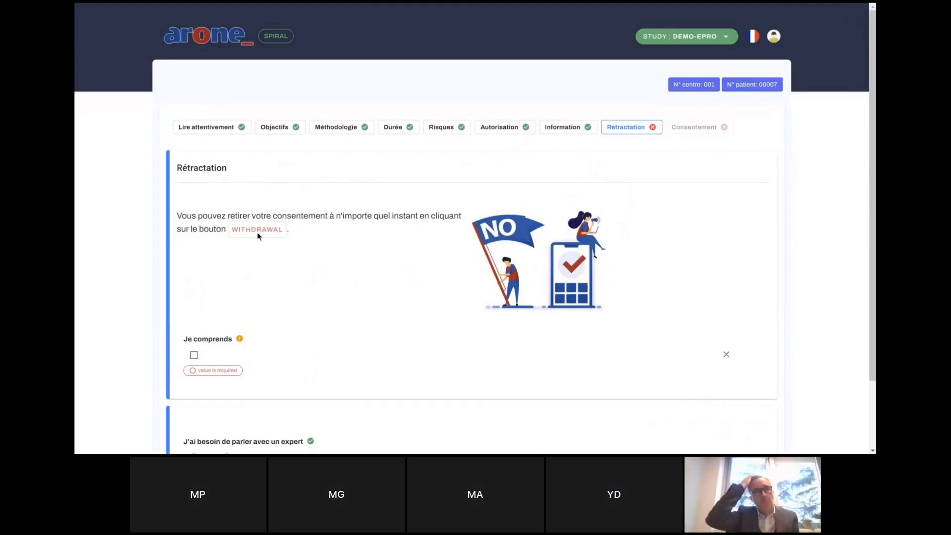
Acknowledge the Rétractation withdrawal terms and advance to the Consentement step.
left_click(195, 355)
scroll(195, 358, "down", 2)
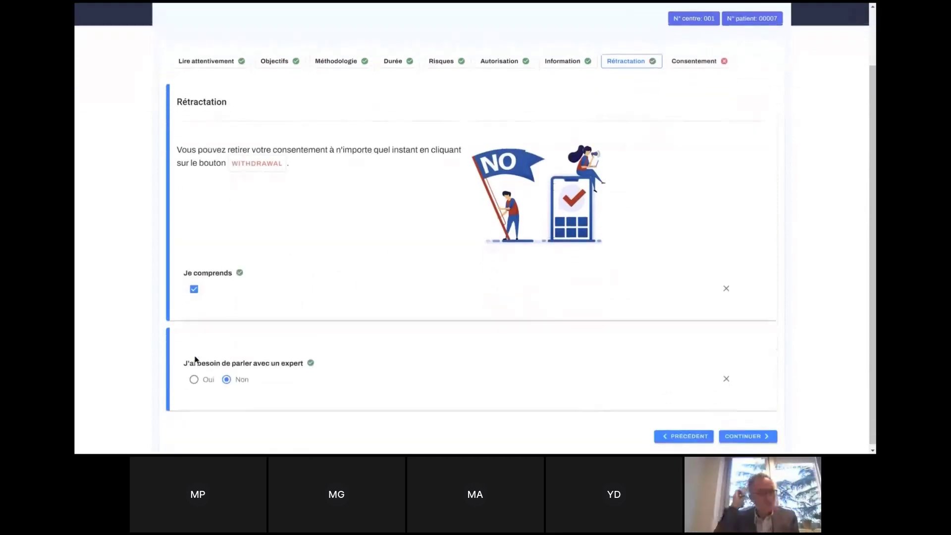
left_click(751, 434)
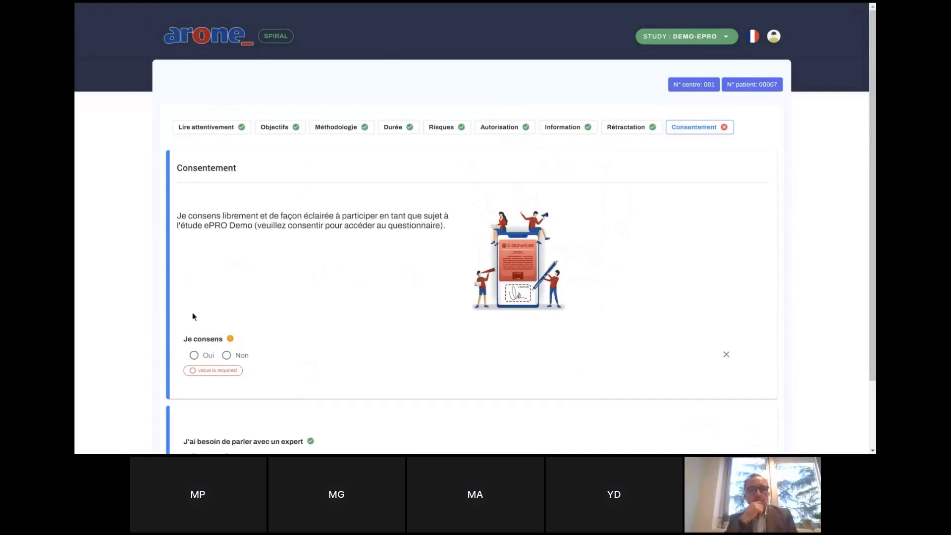
Answer Je consens Oui and sign the consent with the pasted signature code.
left_click(194, 356)
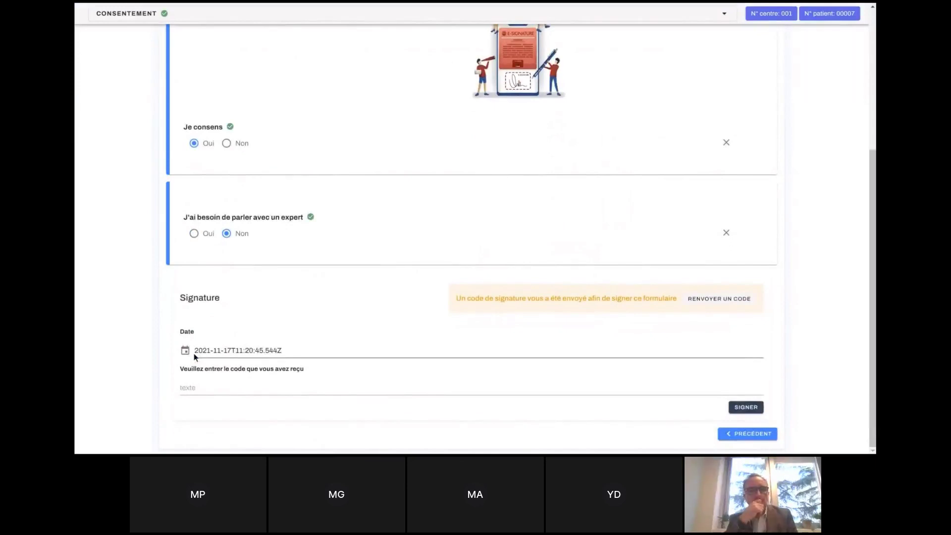
left_click(419, 382)
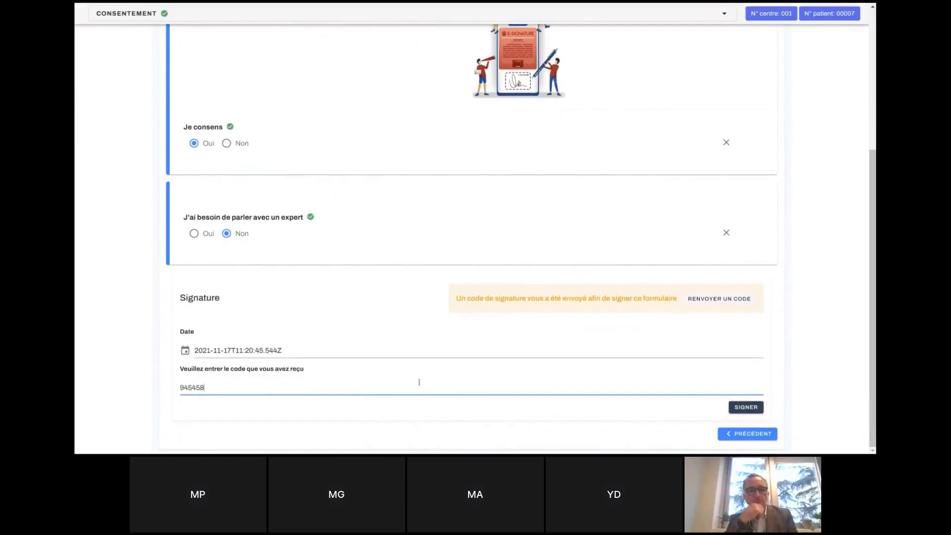
left_click(747, 407)
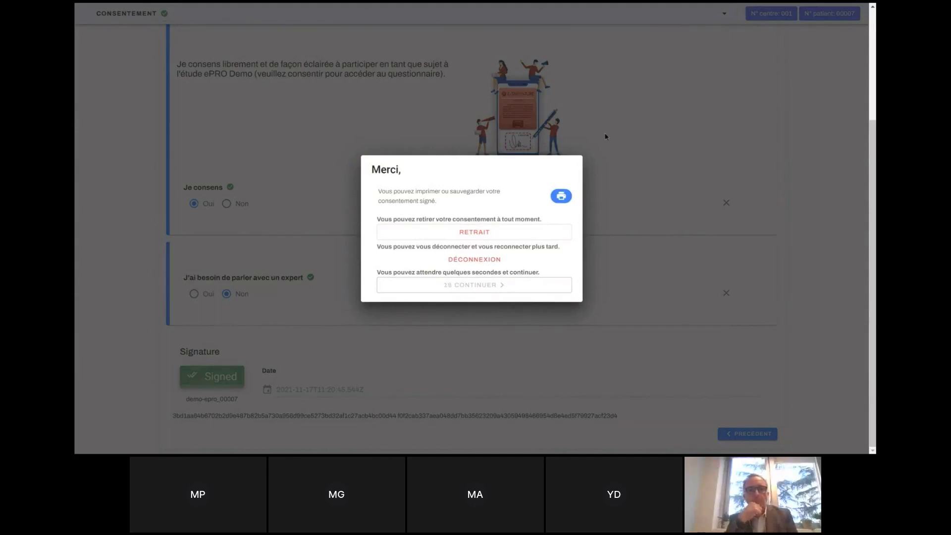
left_click(561, 197)
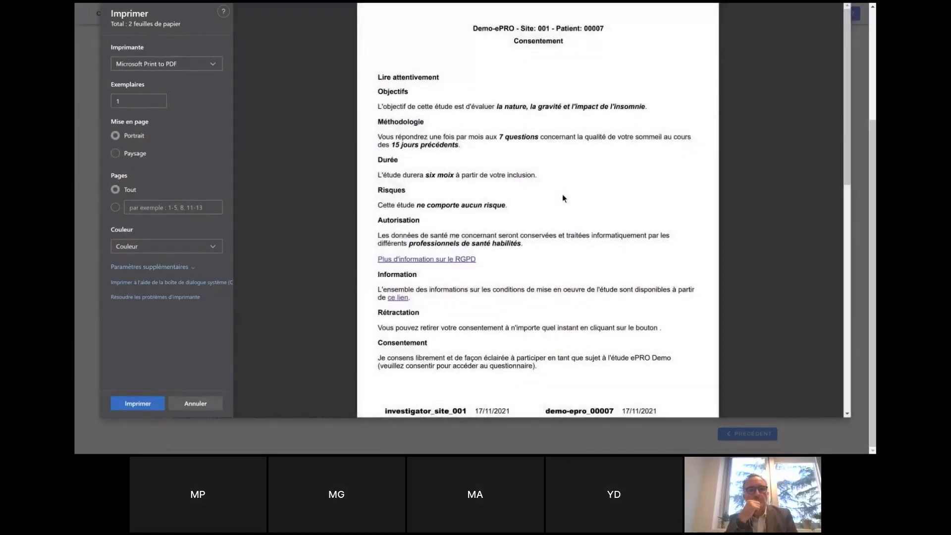
scroll(568, 226, "down", 3)
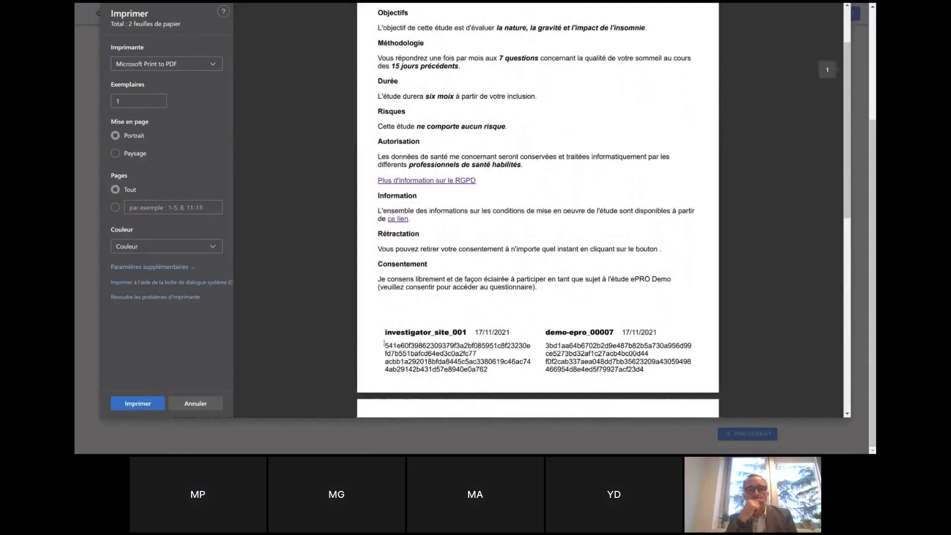
left_click_drag(383, 345, 493, 378)
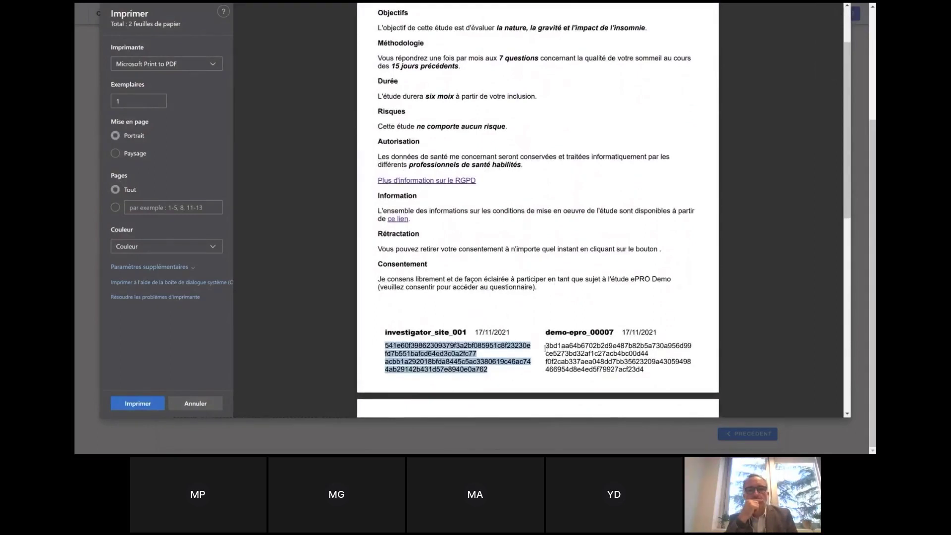
left_click_drag(545, 345, 661, 379)
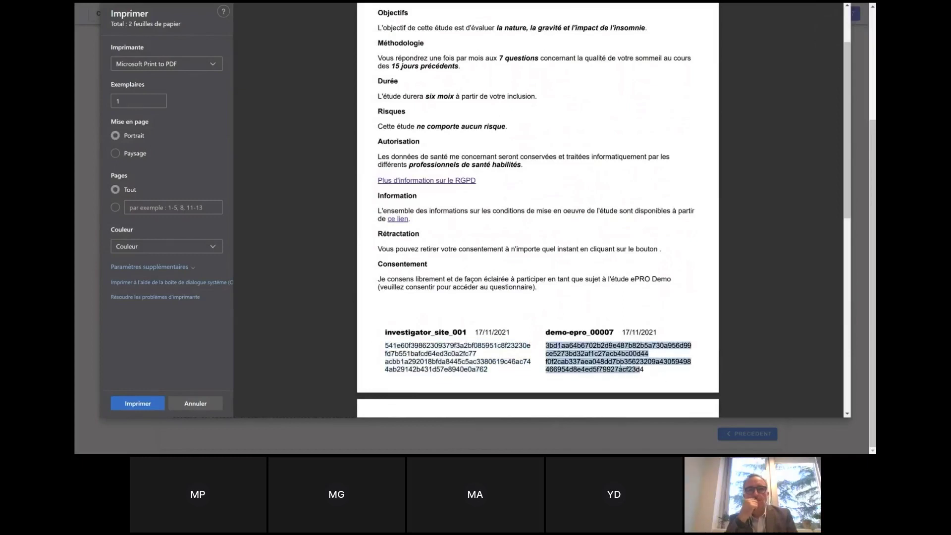
left_click(204, 405)
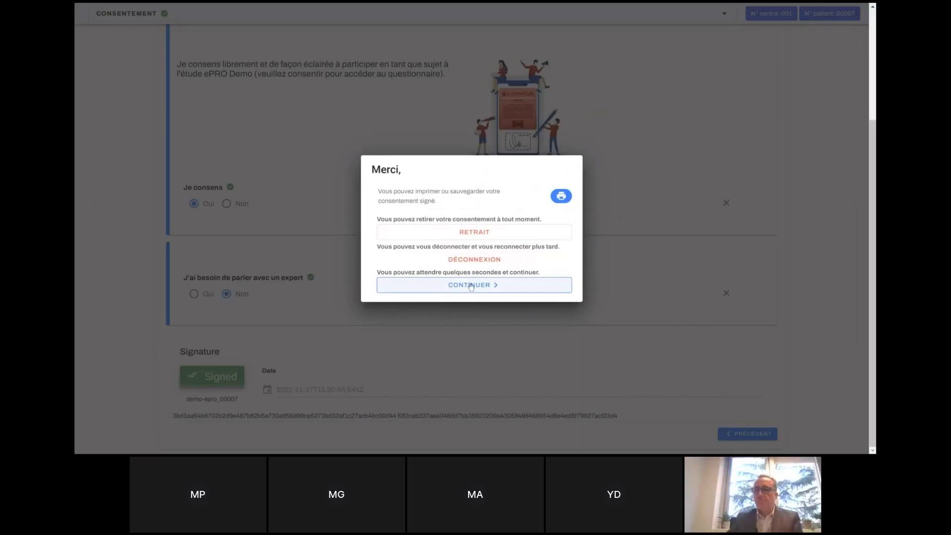
Start the insomnia questionnaire and answer questions 1–3 with '1. Légère'.
left_click(471, 286)
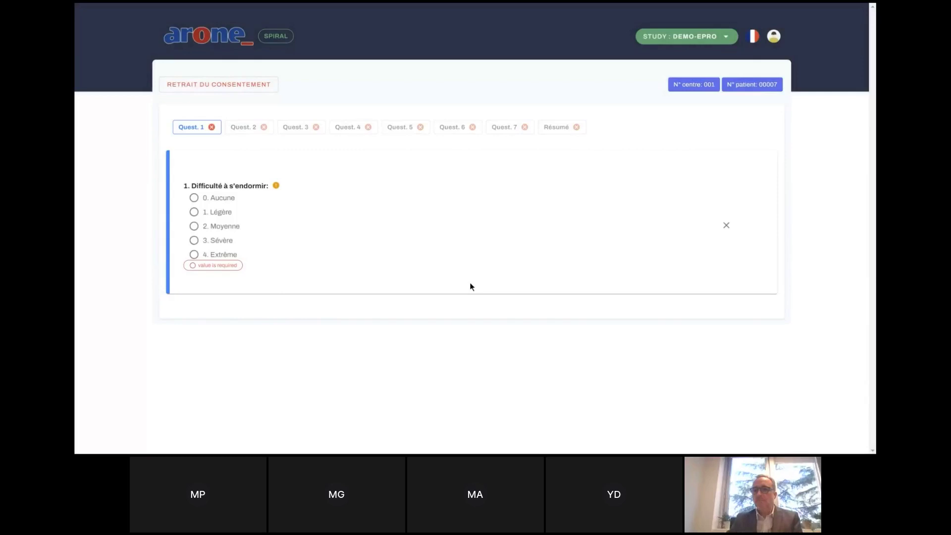
left_click(194, 212)
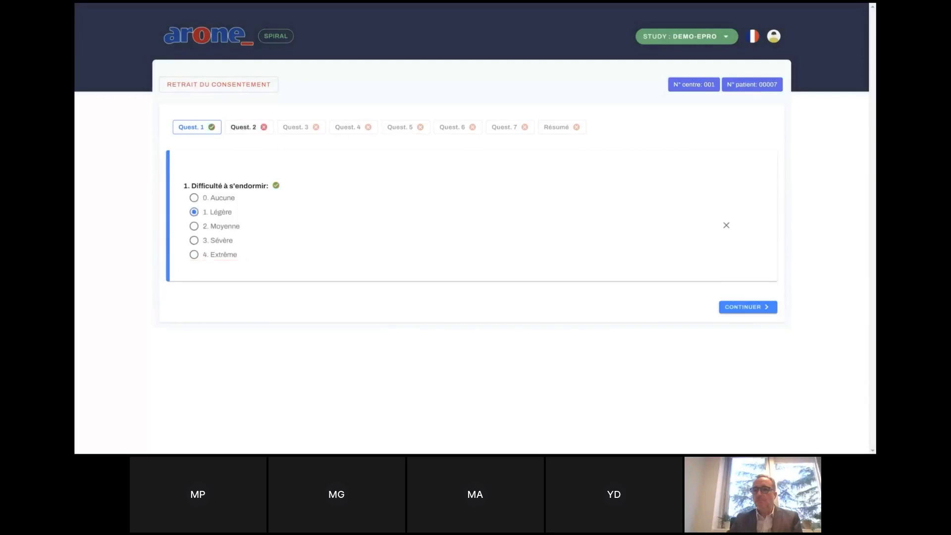
left_click(753, 308)
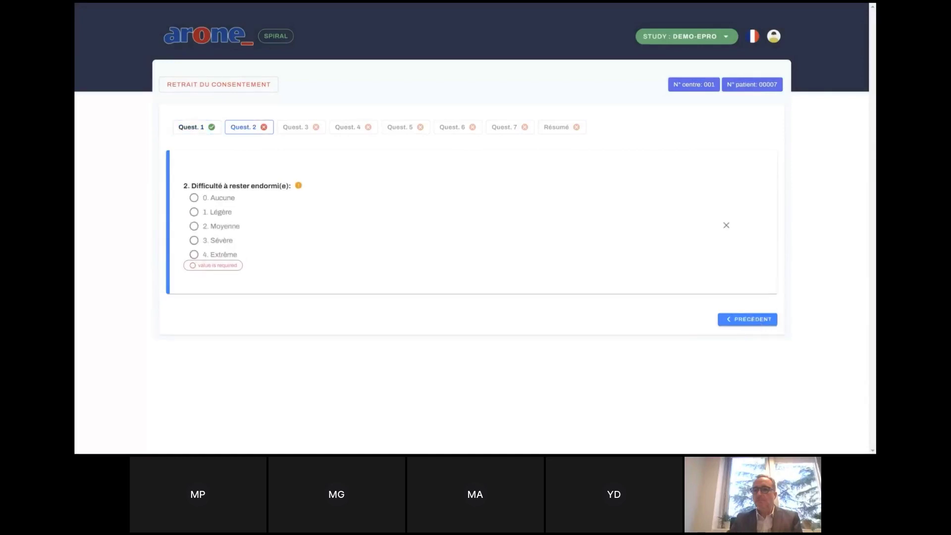
left_click(194, 212)
left_click(747, 306)
left_click(193, 212)
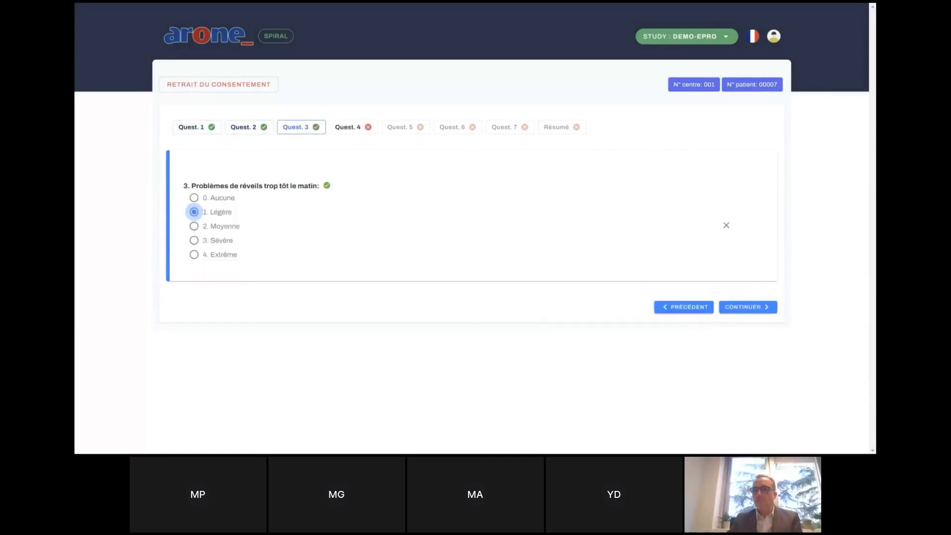
left_click(747, 306)
Answer questions 4–7 with '1. Légèrement' and reach the Résumé page.
left_click(194, 212)
left_click(747, 307)
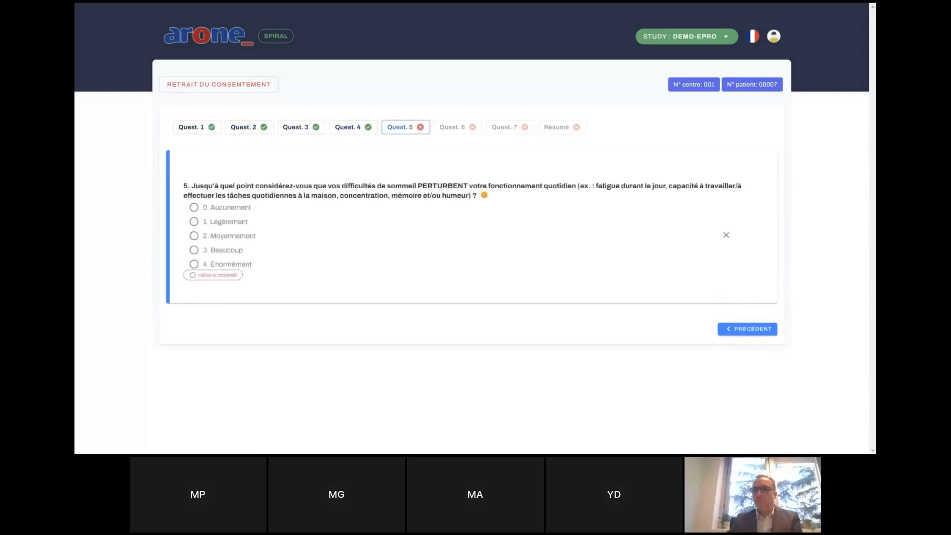
left_click(194, 221)
left_click(747, 317)
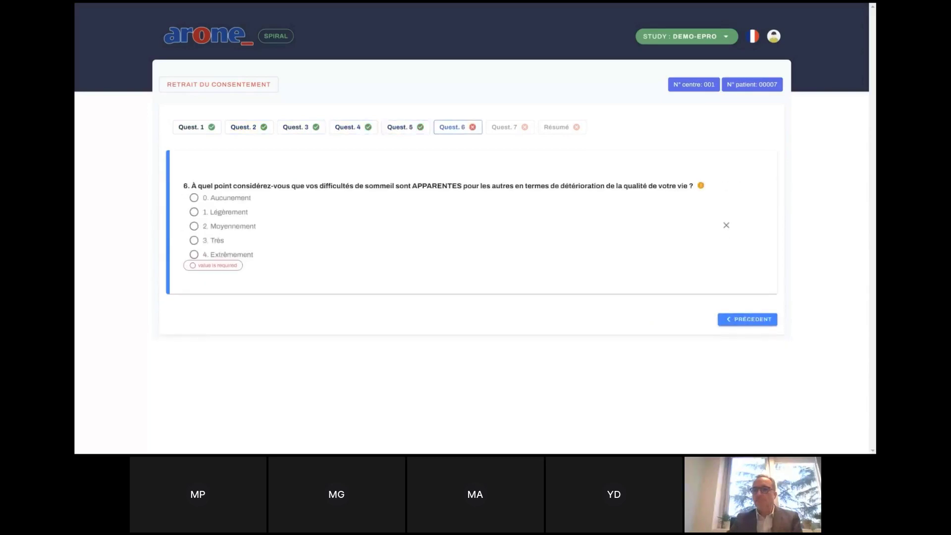
left_click(194, 212)
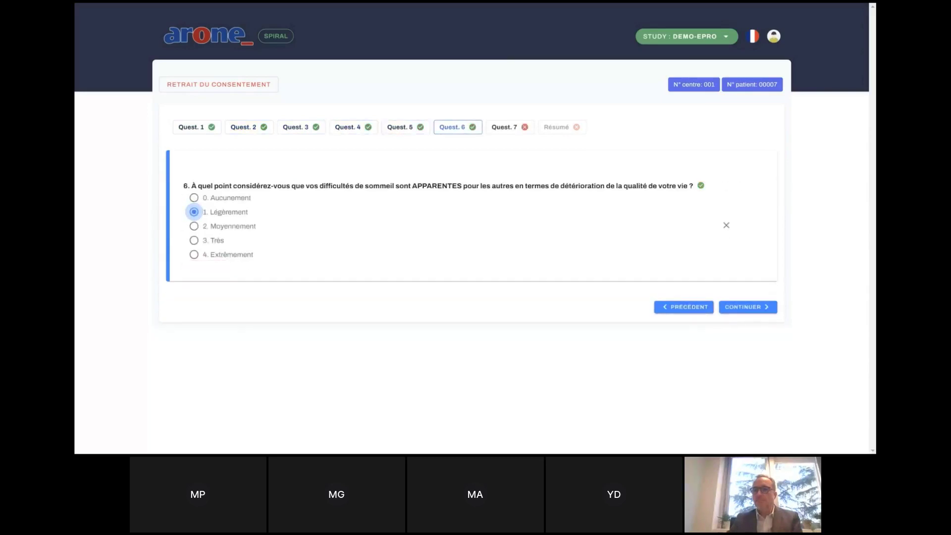
left_click(747, 307)
left_click(193, 211)
left_click(747, 307)
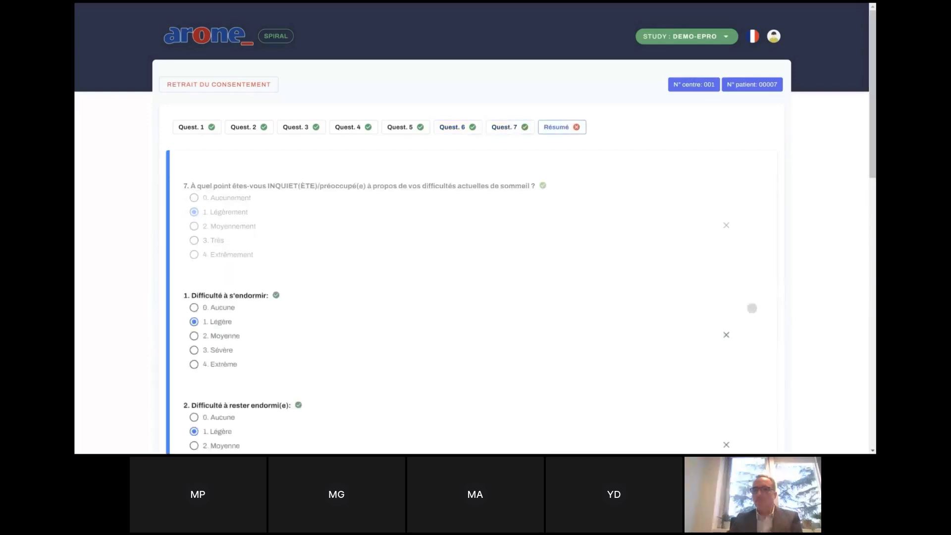
Tick 'Je valide mes réponses' and sign the insomnia questionnaire with the pasted signature code.
scroll(381, 280, "down", 8)
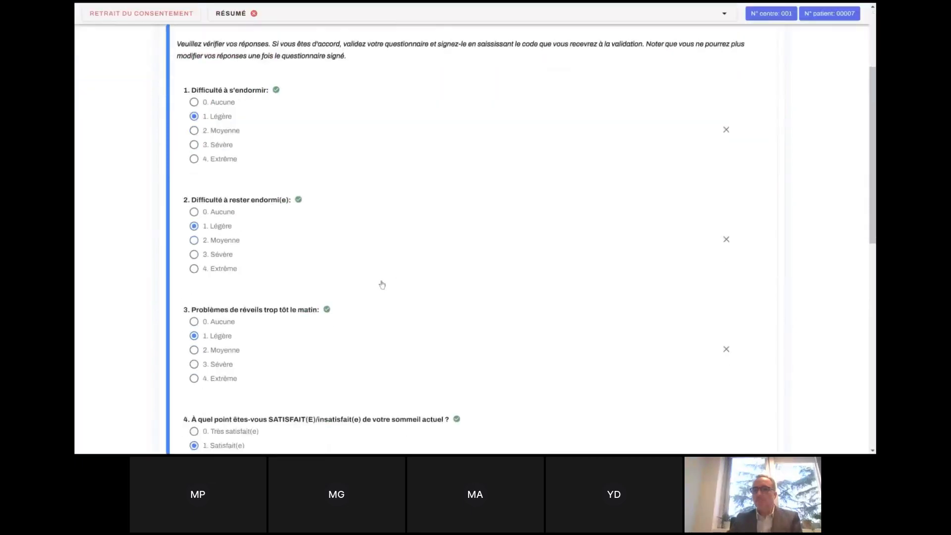
scroll(381, 285, "down", 5)
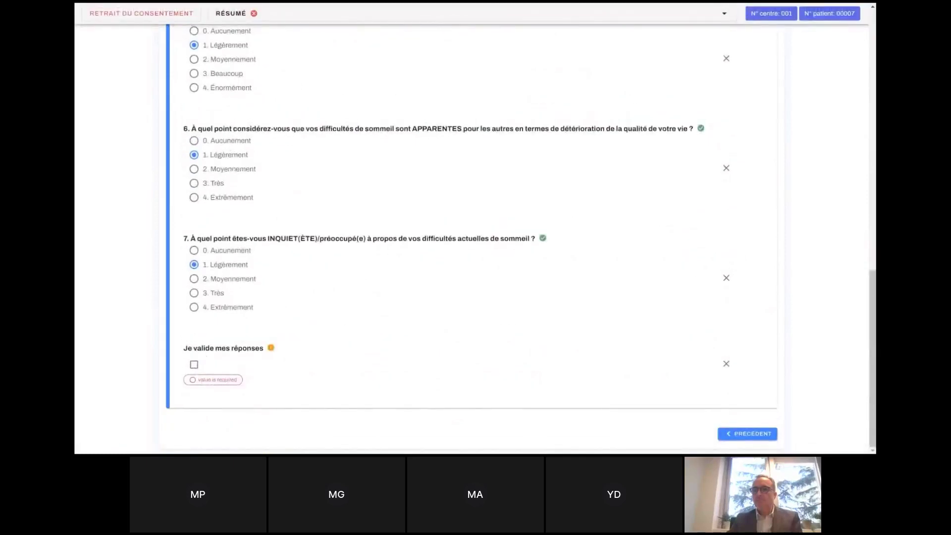
left_click(194, 376)
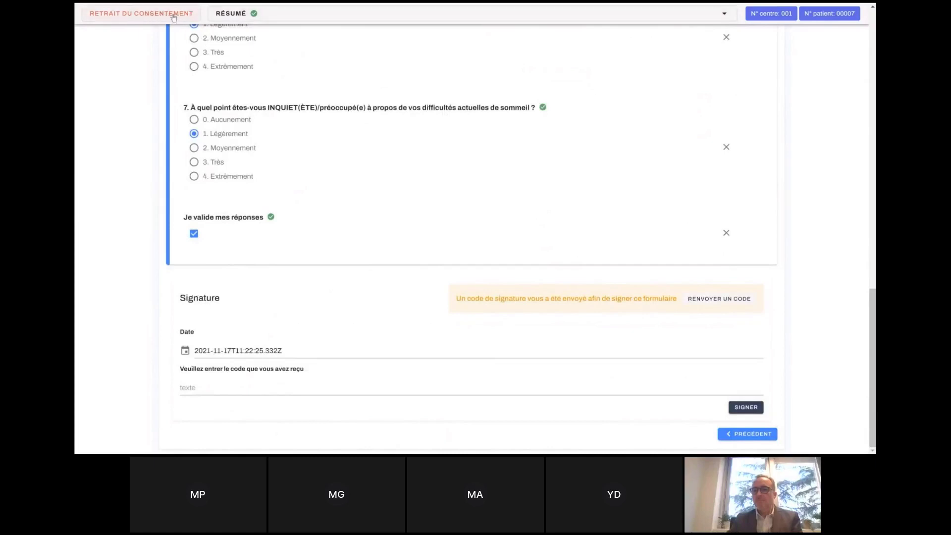
left_click(268, 385)
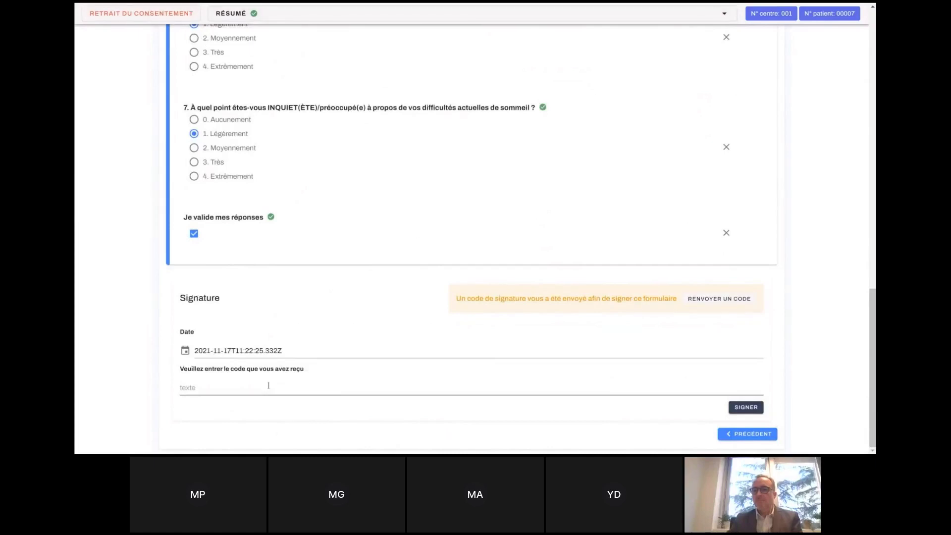
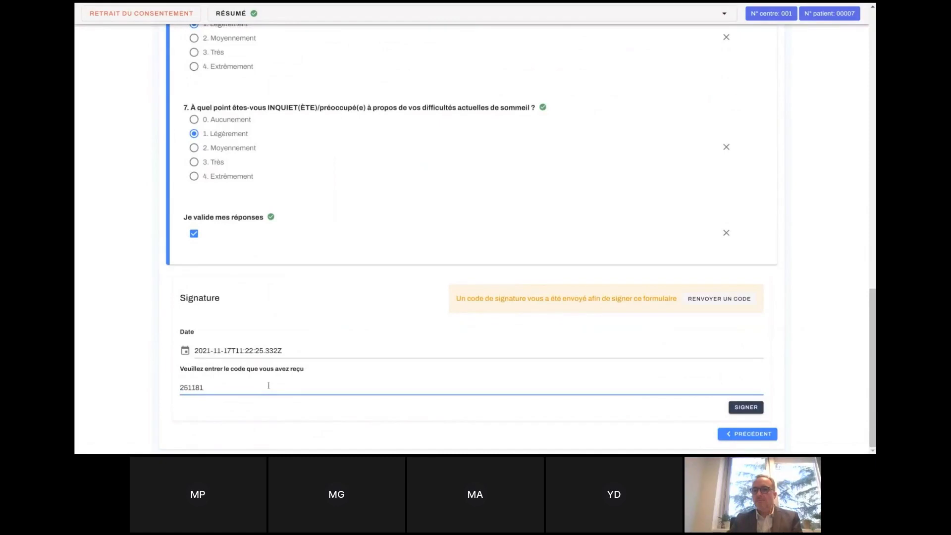
left_click(746, 407)
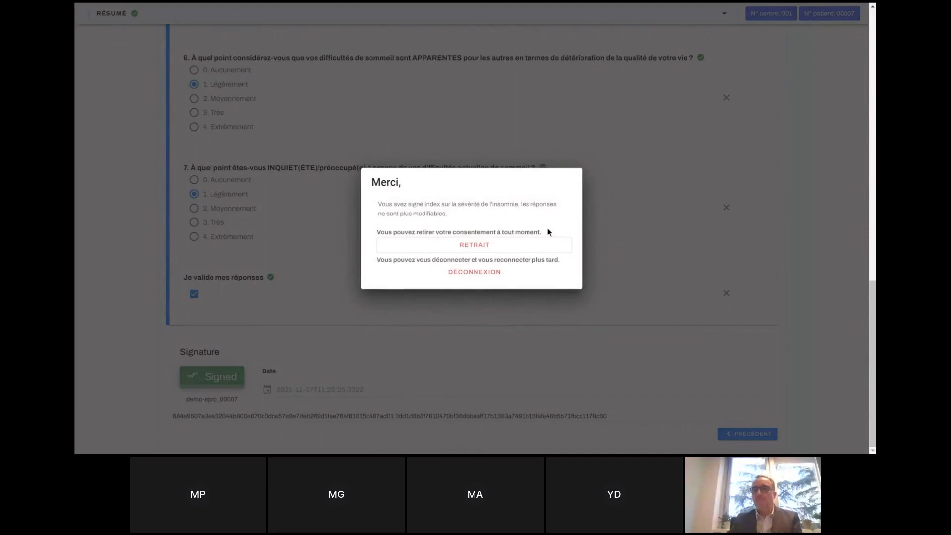
Sign out of the patient session and sign back in with the one-time verification code.
left_click(467, 277)
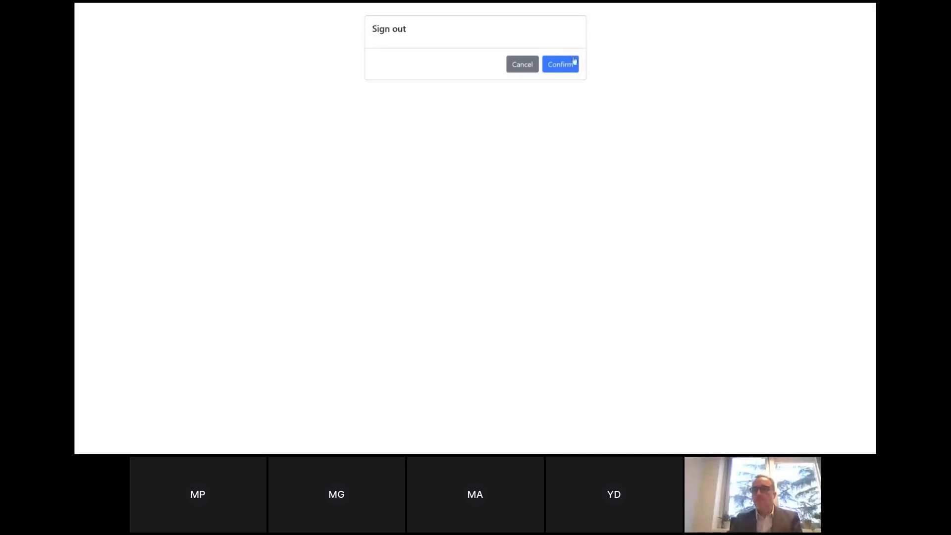
left_click(565, 69)
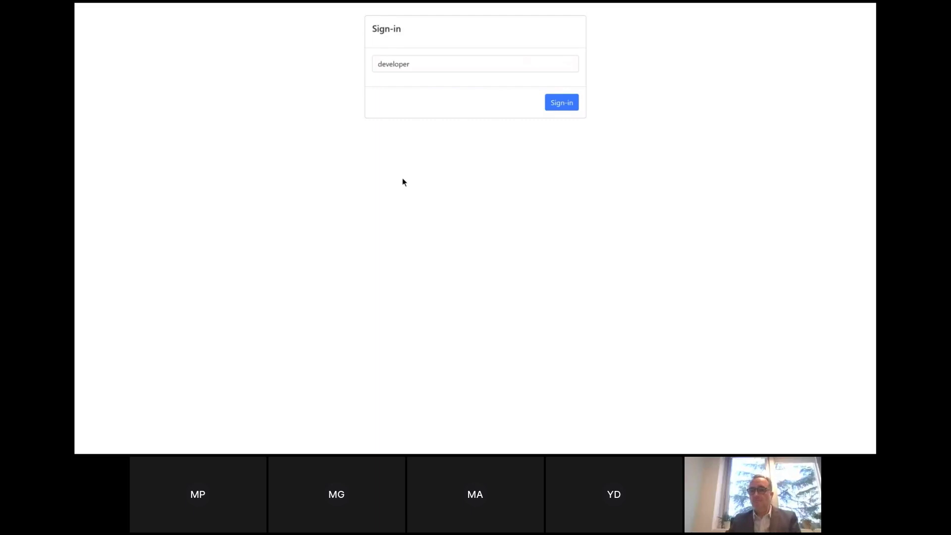
key("Return")
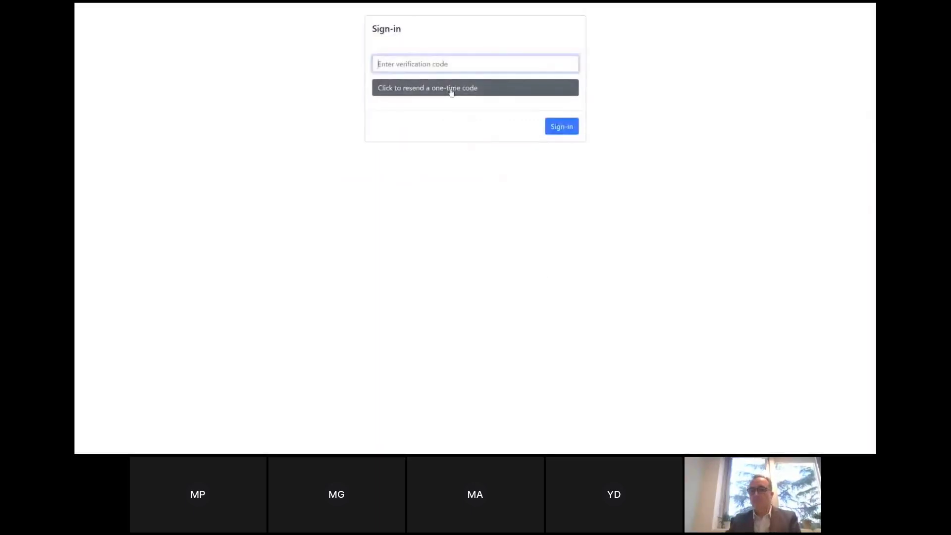
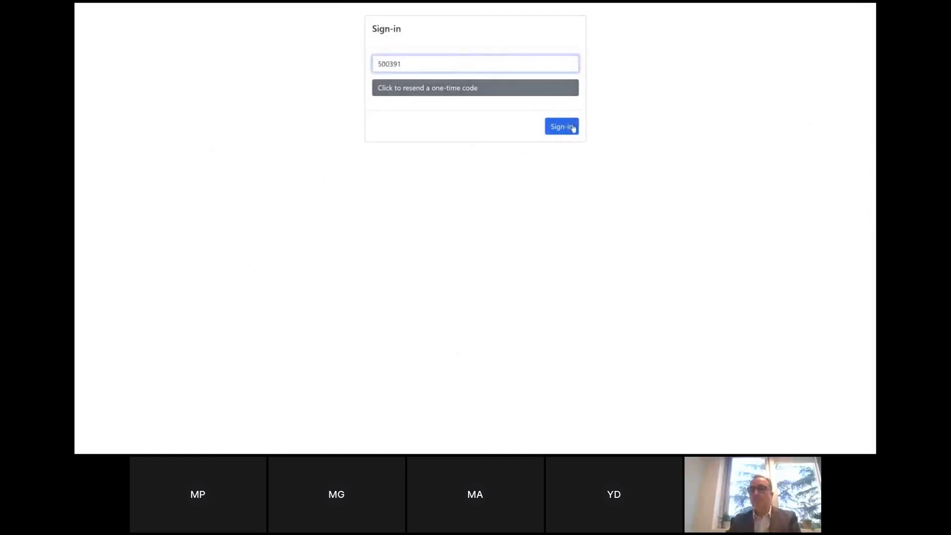
left_click(573, 128)
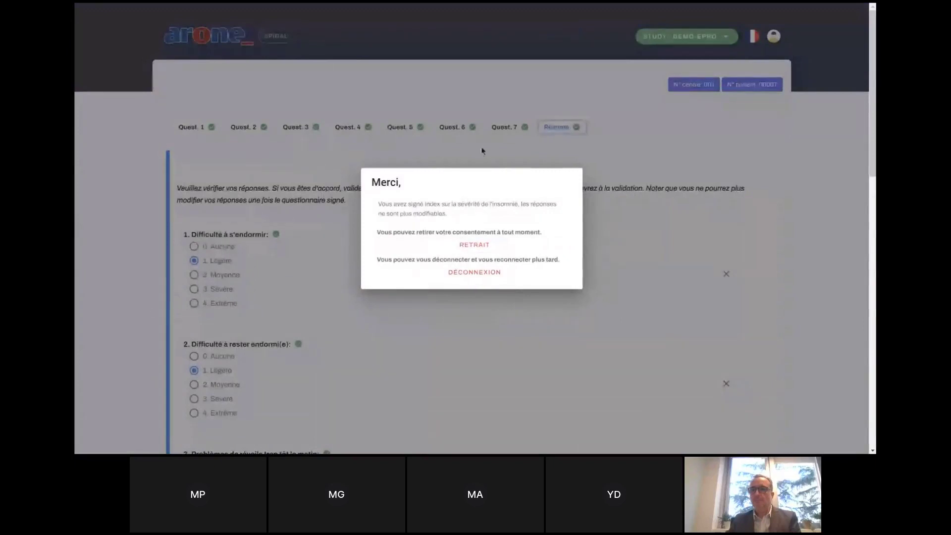
Via RETRAIT, change Je consens to Non and re-sign with the pasted signature code.
left_click(475, 244)
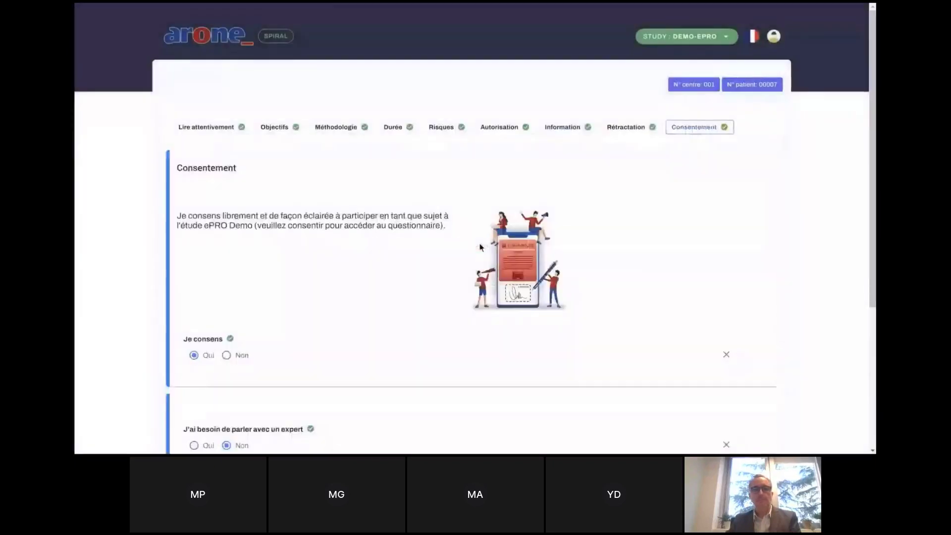
scroll(210, 138, "down", 4)
left_click(227, 144)
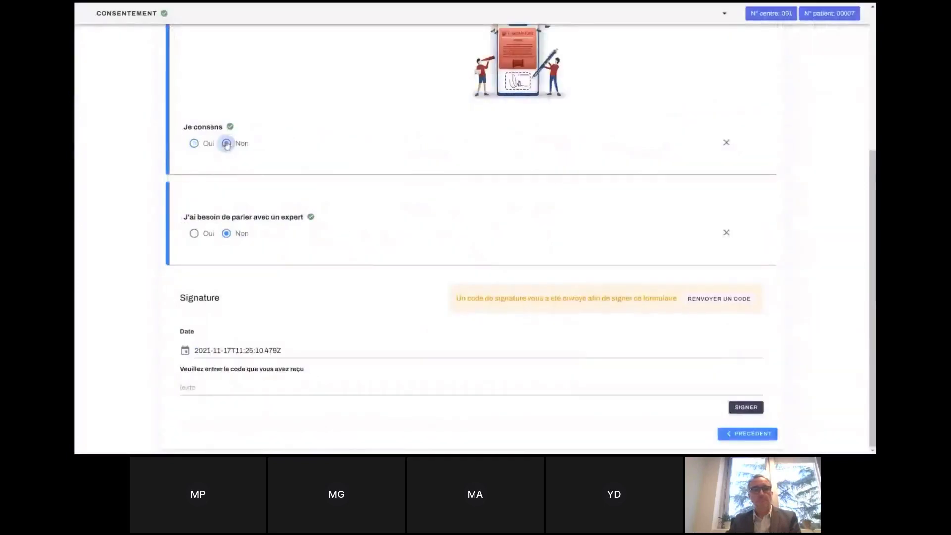
left_click(368, 384)
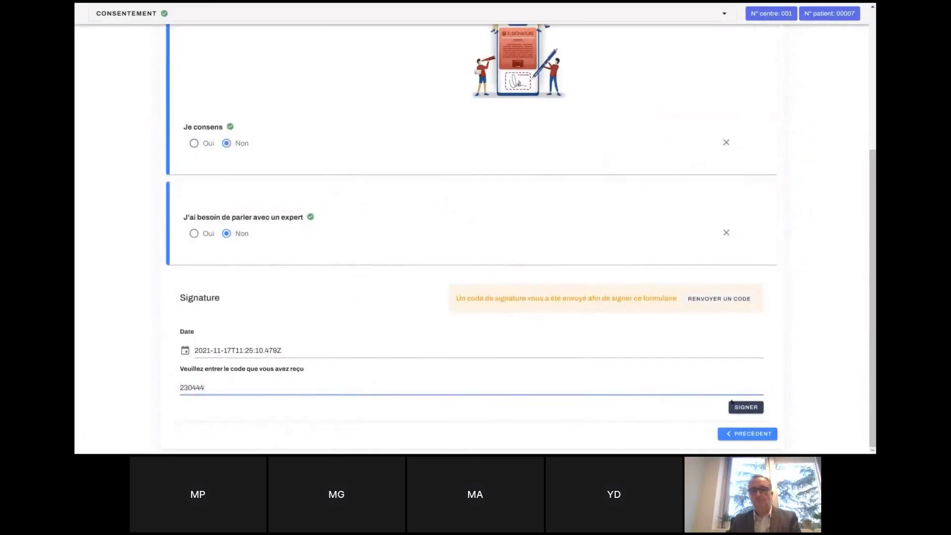
left_click(744, 407)
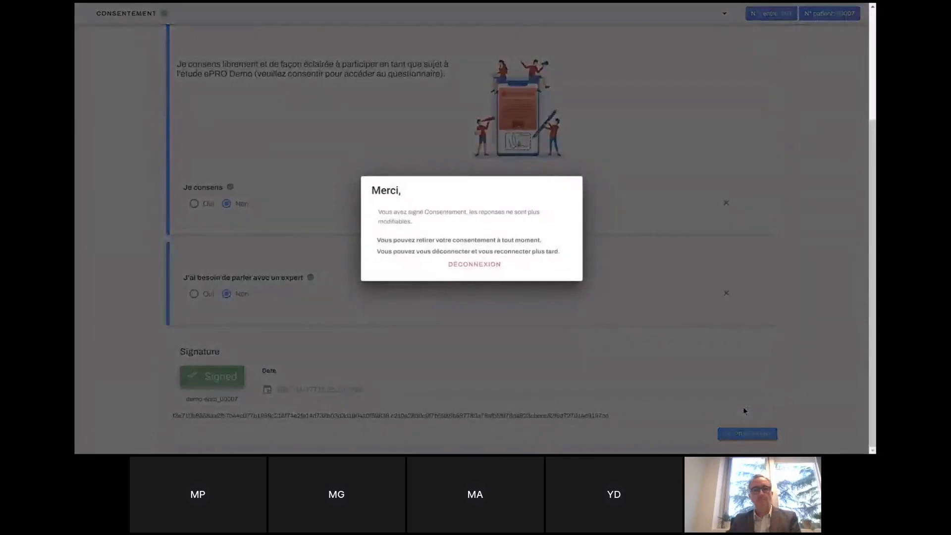
Sign out the patient and sign in as study_coordinator to view the Patients list.
left_click(474, 265)
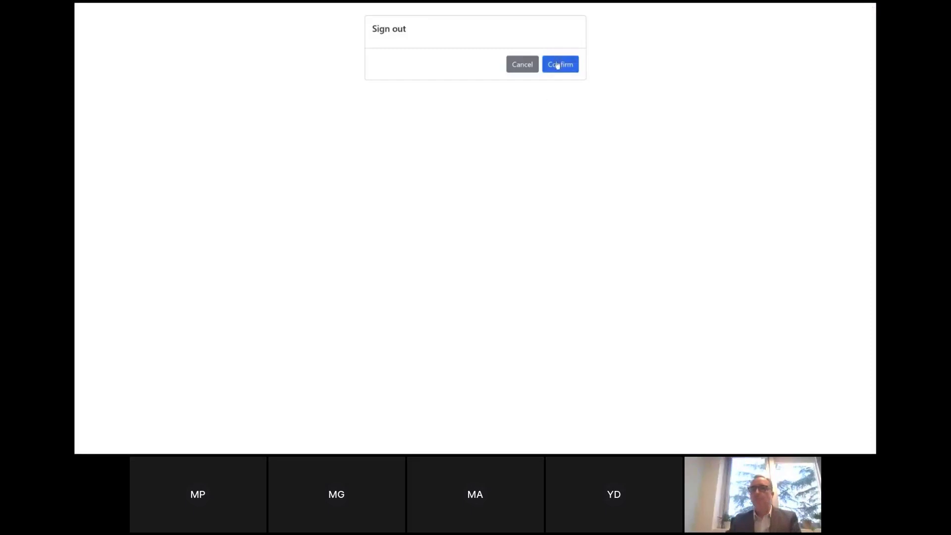
left_click(558, 64)
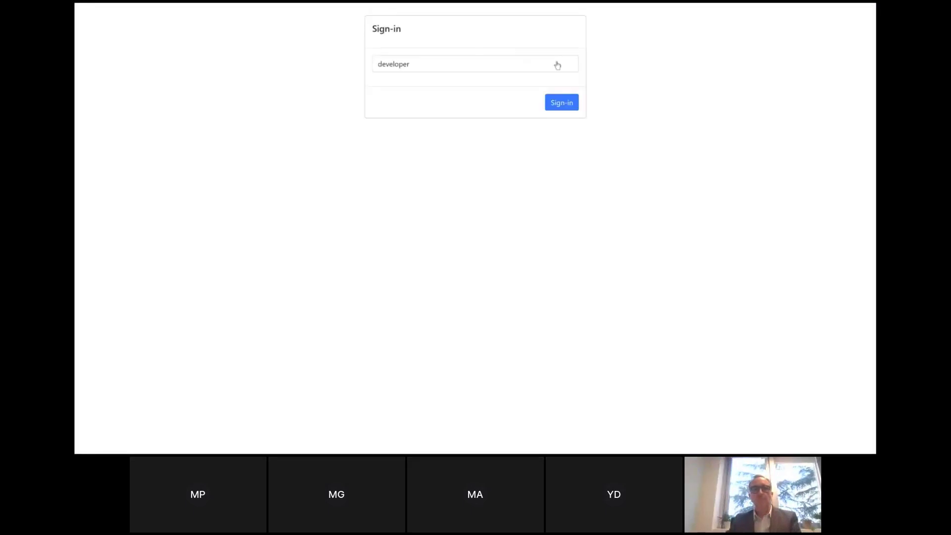
left_click(557, 66)
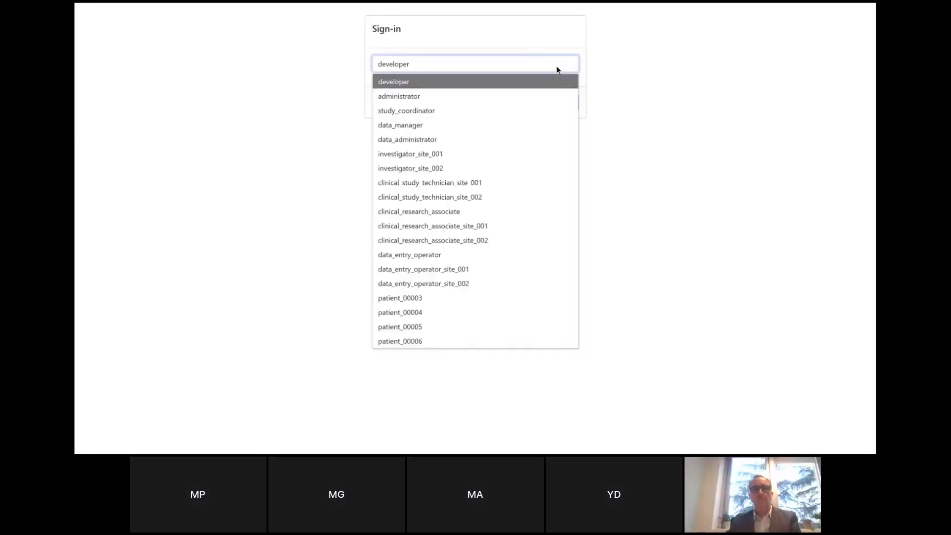
left_click(487, 111)
left_click(559, 102)
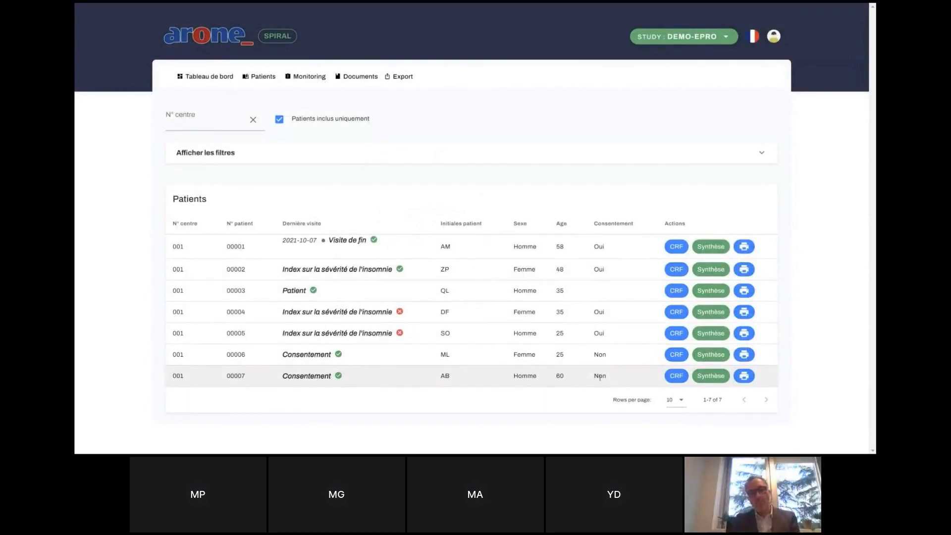
Sign the study coordinator out through the avatar menu.
left_click(774, 38)
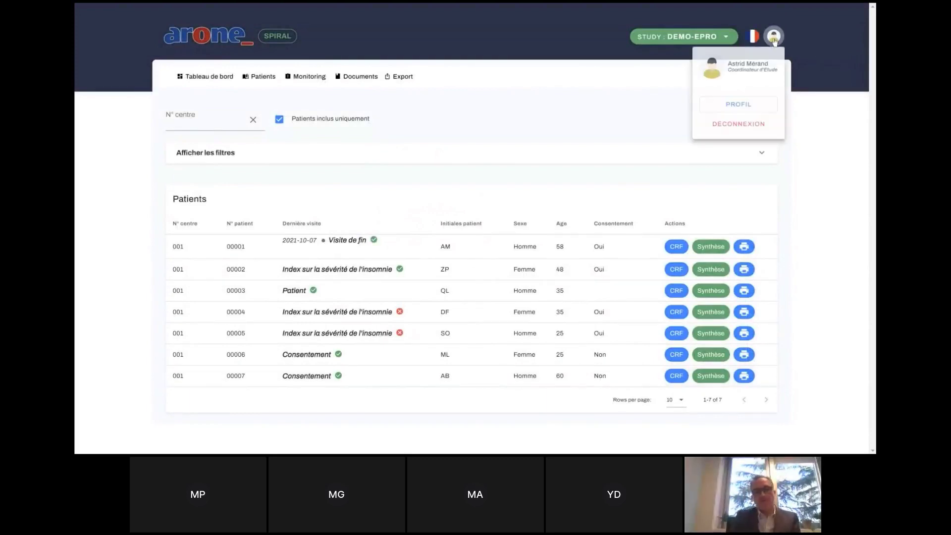
left_click(746, 130)
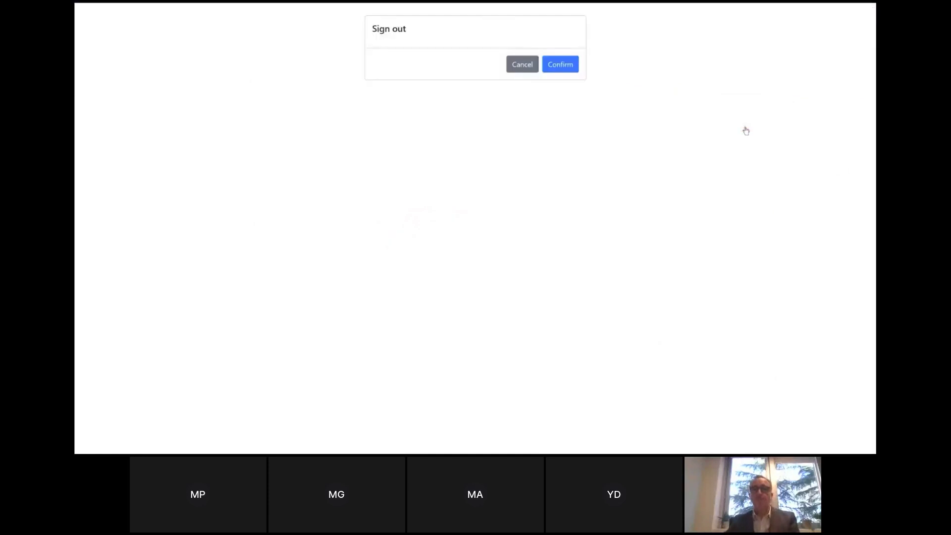
left_click(563, 67)
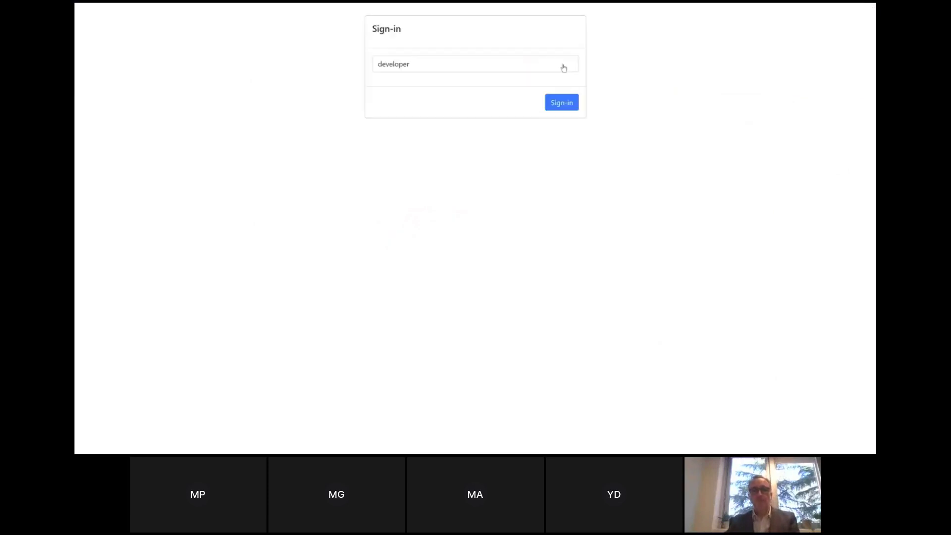